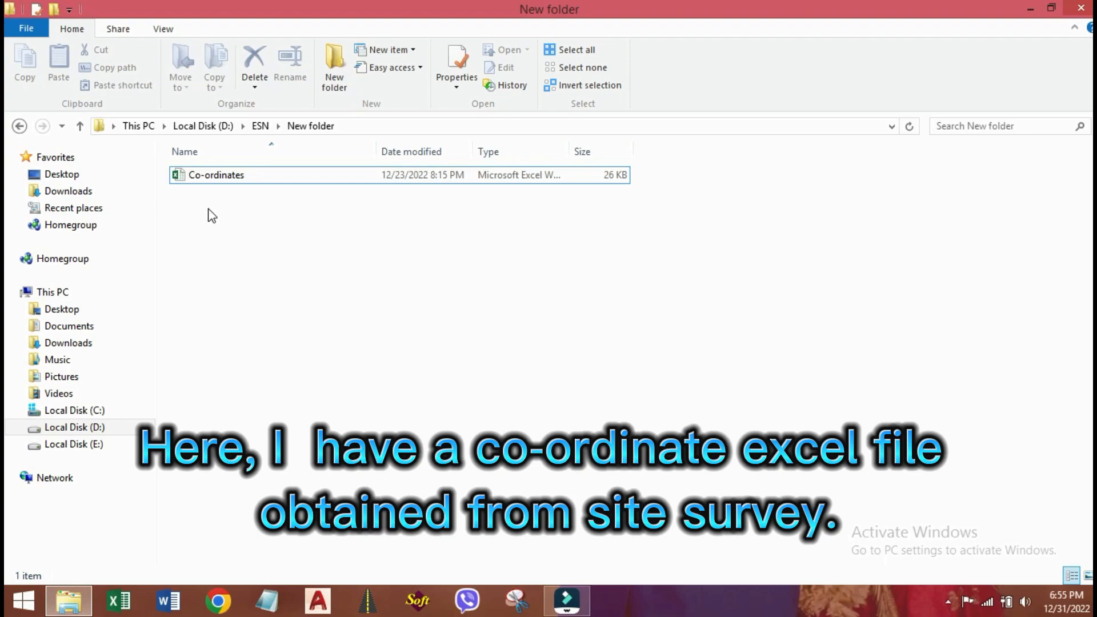
Step: Open the Co-ordinates workbook containing the site survey points in Excel
{"action": "left_click", "coordinate": [227, 177]}
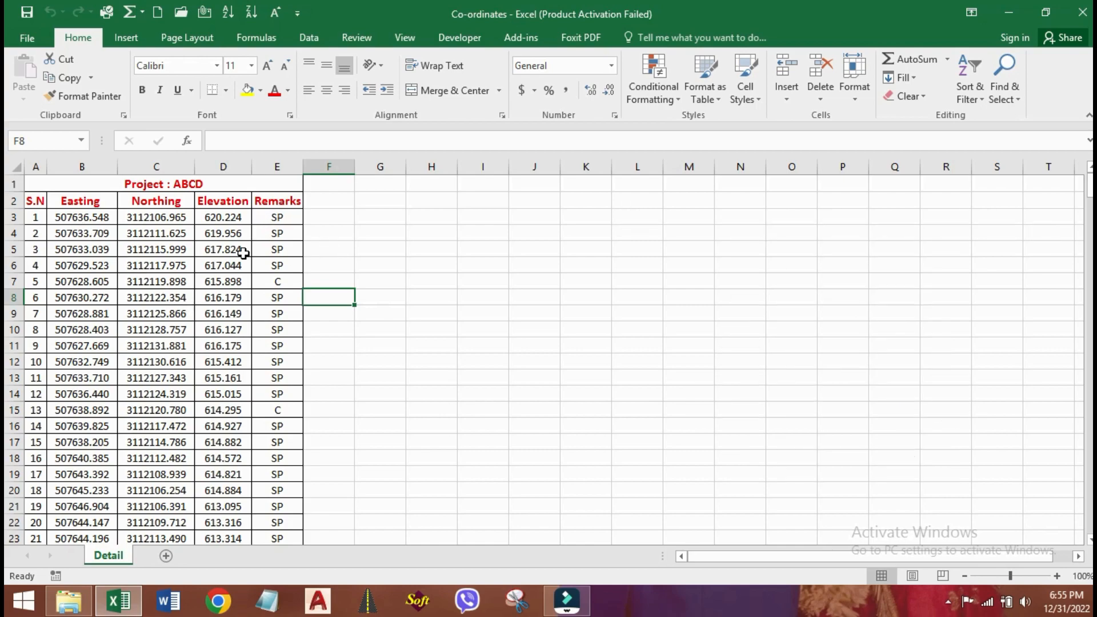
{"action": "left_click", "coordinate": [431, 233]}
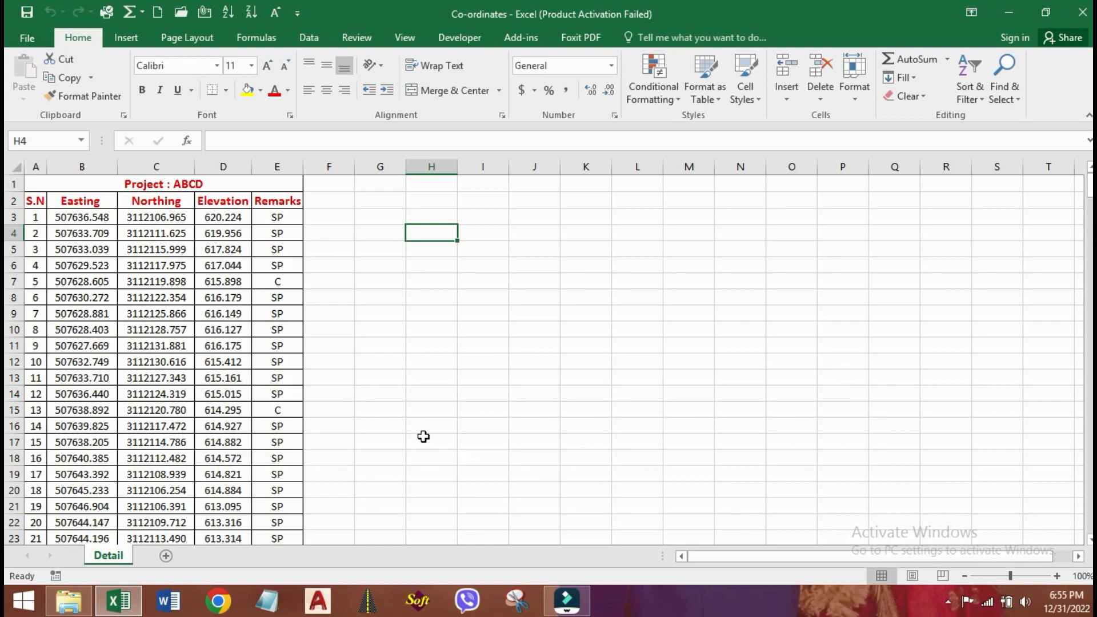
Step: Start a new drawing in AutoCAD and launch SW_DTM alongside it
{"action": "left_click", "coordinate": [317, 600]}
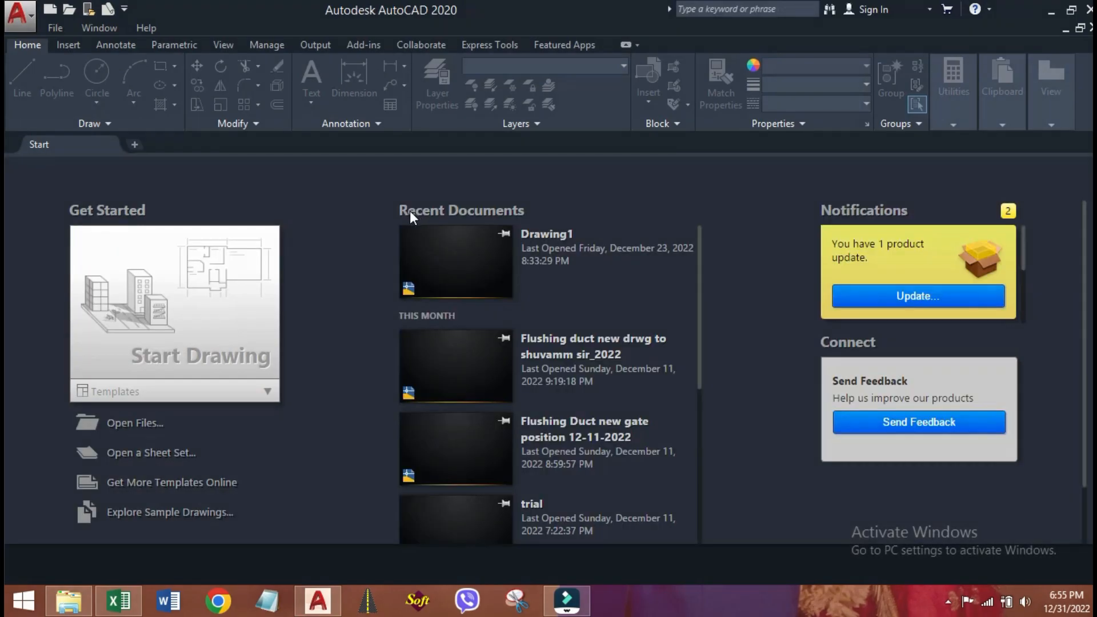
{"action": "left_click", "coordinate": [215, 312]}
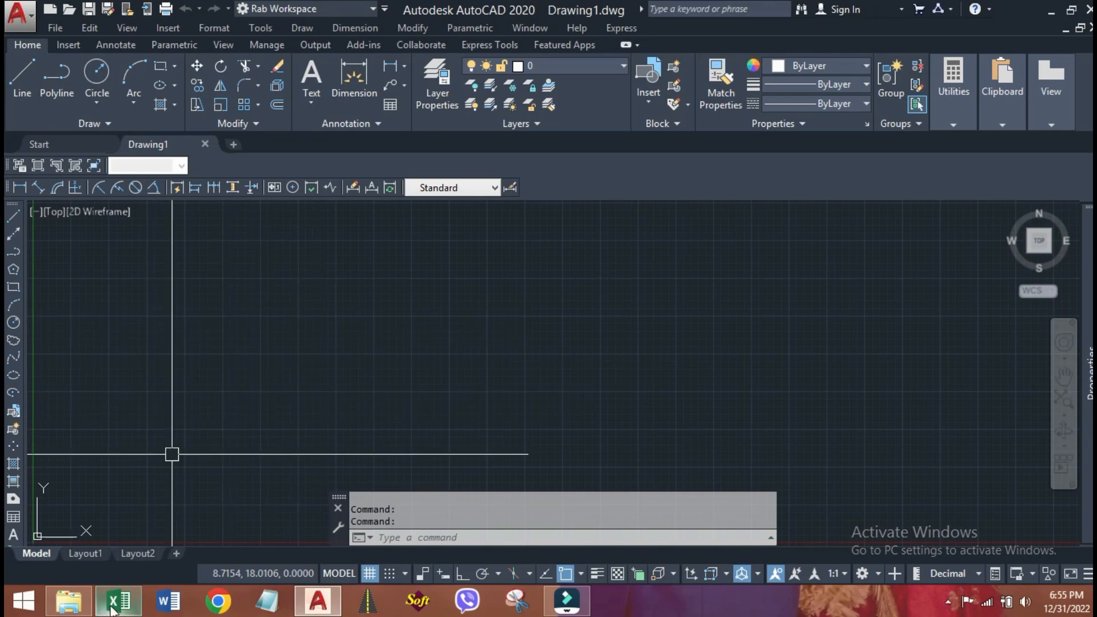
{"action": "left_click", "coordinate": [419, 603]}
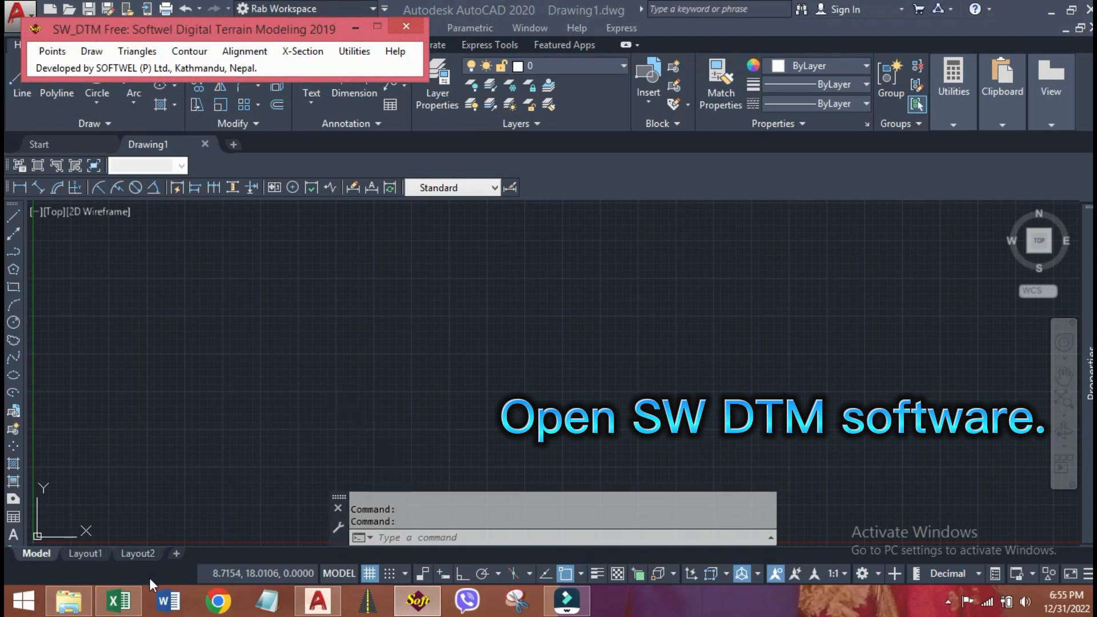
Step: Switch to Excel, dismiss the activation notice and select the point data range A3:E326 without the headings
{"action": "left_click", "coordinate": [131, 609]}
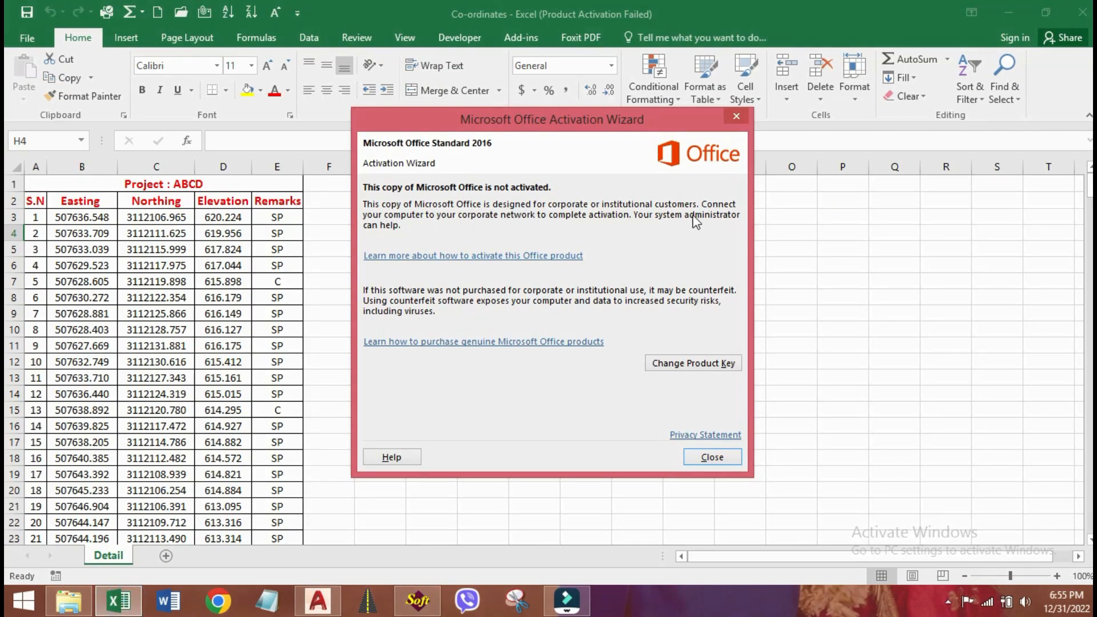
{"action": "left_click", "coordinate": [726, 116]}
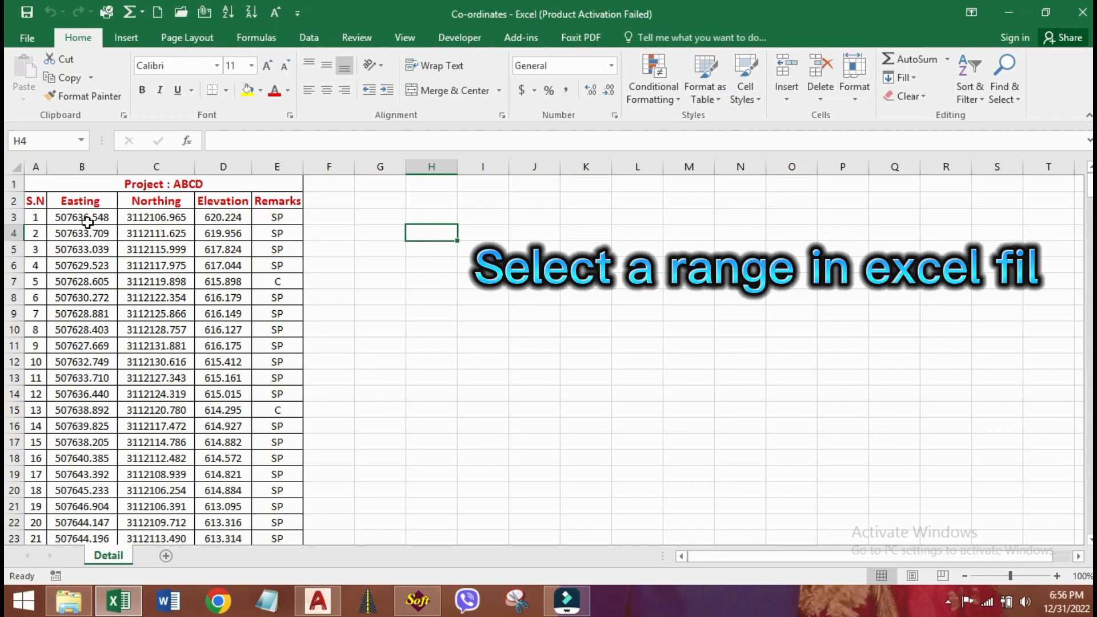
{"action": "left_click_drag", "start_coordinate": [38, 220], "coordinate": [261, 407]}
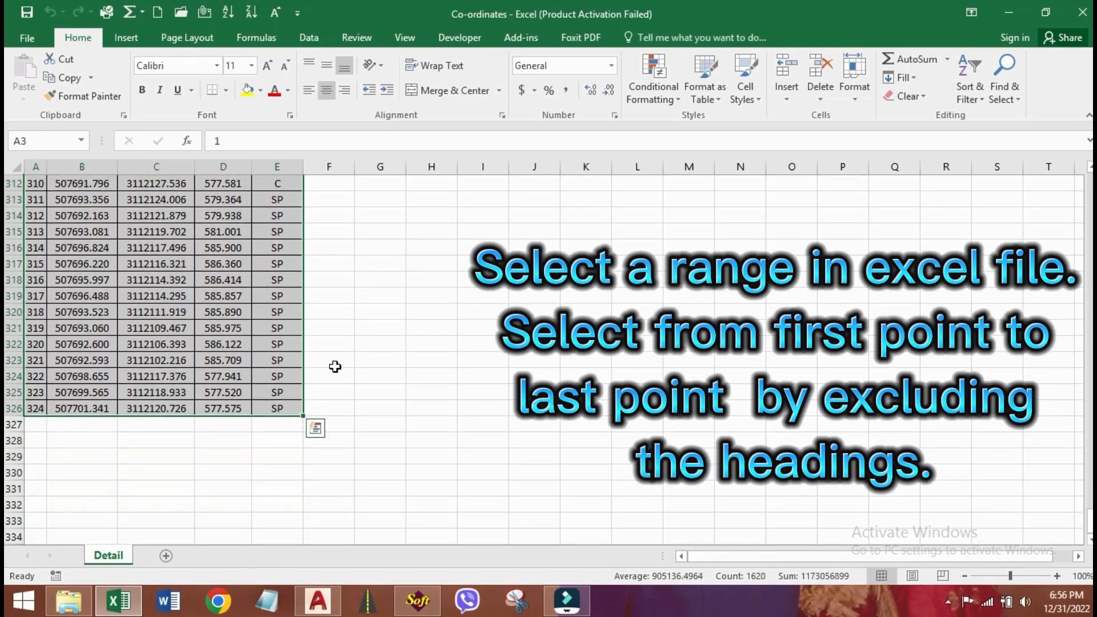
{"action": "scroll", "coordinate": [366, 350], "scroll_direction": "up", "scroll_amount": 20}
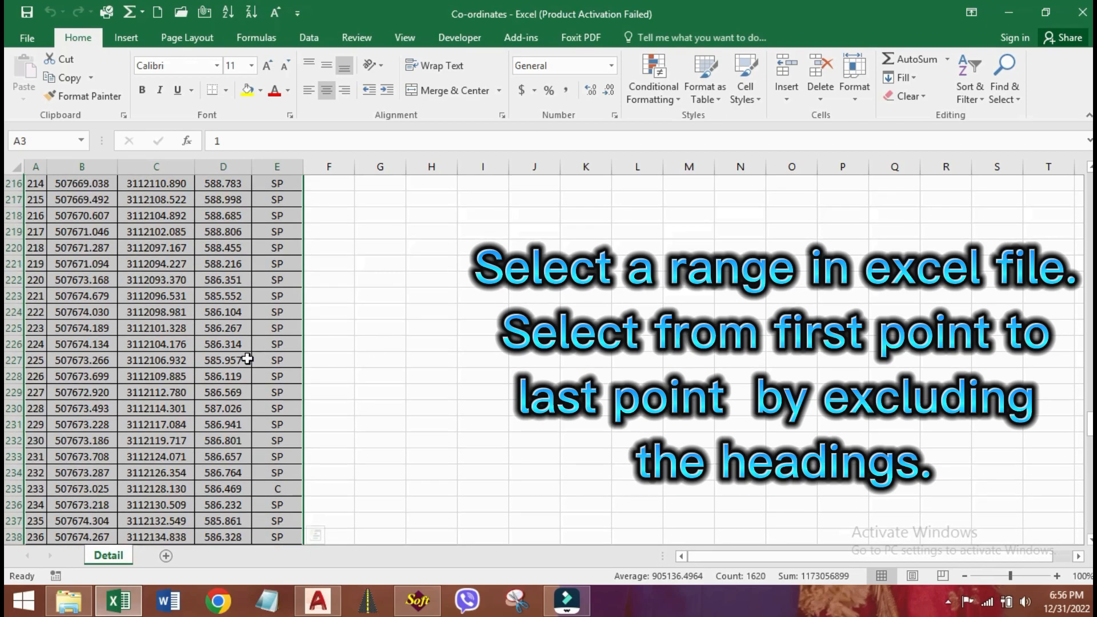
{"action": "scroll", "coordinate": [359, 333], "scroll_direction": "up", "scroll_amount": 20}
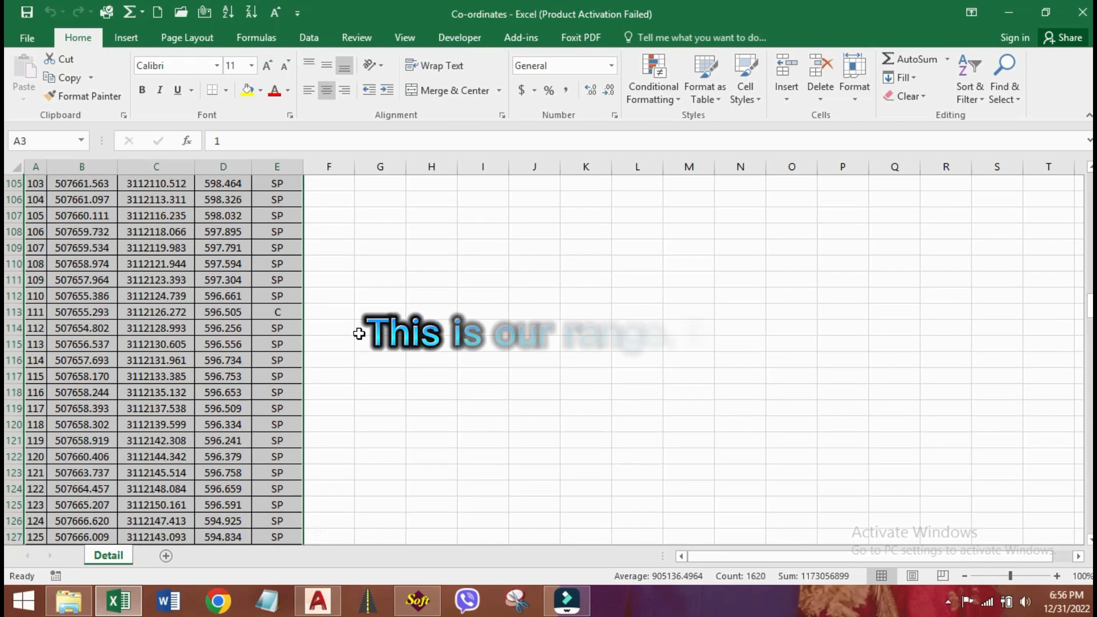
{"action": "scroll", "coordinate": [359, 334], "scroll_direction": "up", "scroll_amount": 20}
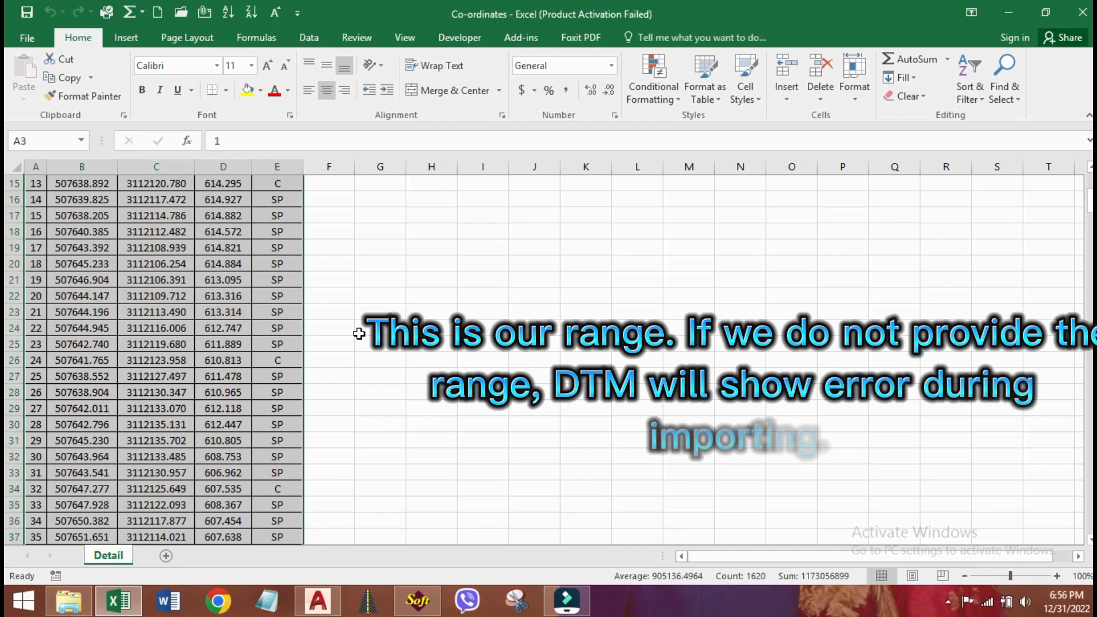
{"action": "scroll", "coordinate": [359, 334], "scroll_direction": "up", "scroll_amount": 5}
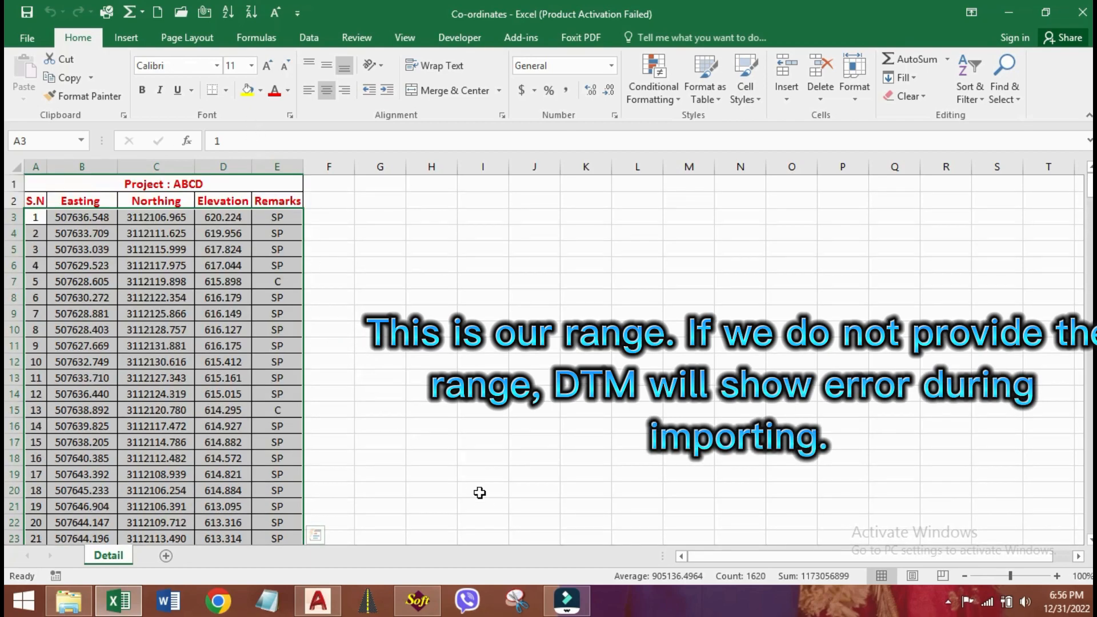
Step: Switch to SW_DTM and import the selected points from Excel with a point label scale of 0.25
{"action": "left_click", "coordinate": [424, 606]}
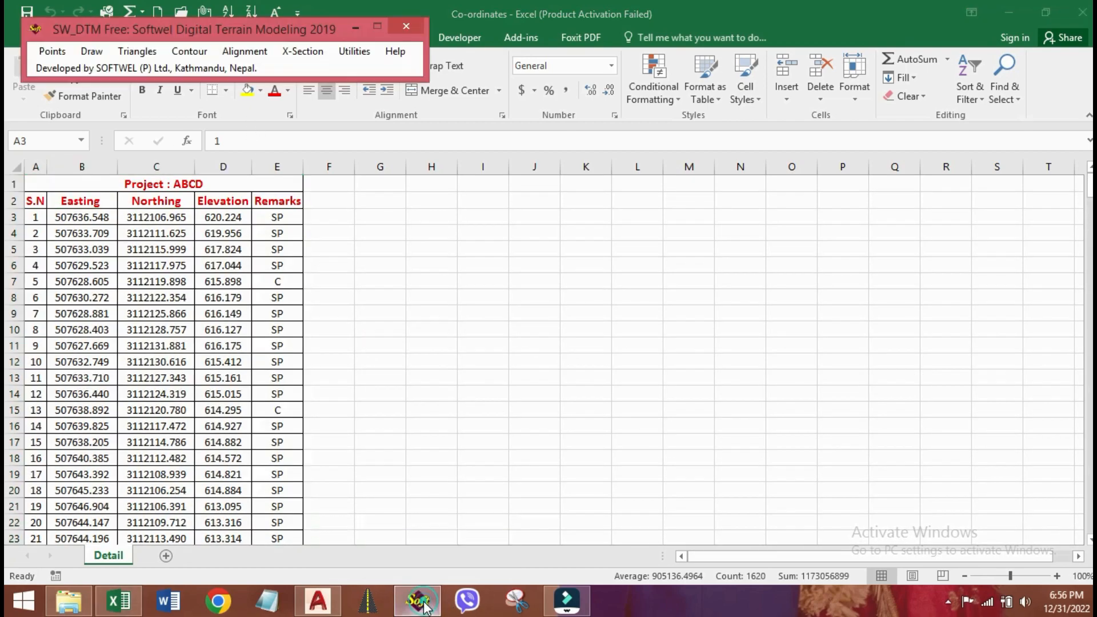
{"action": "left_click", "coordinate": [52, 51]}
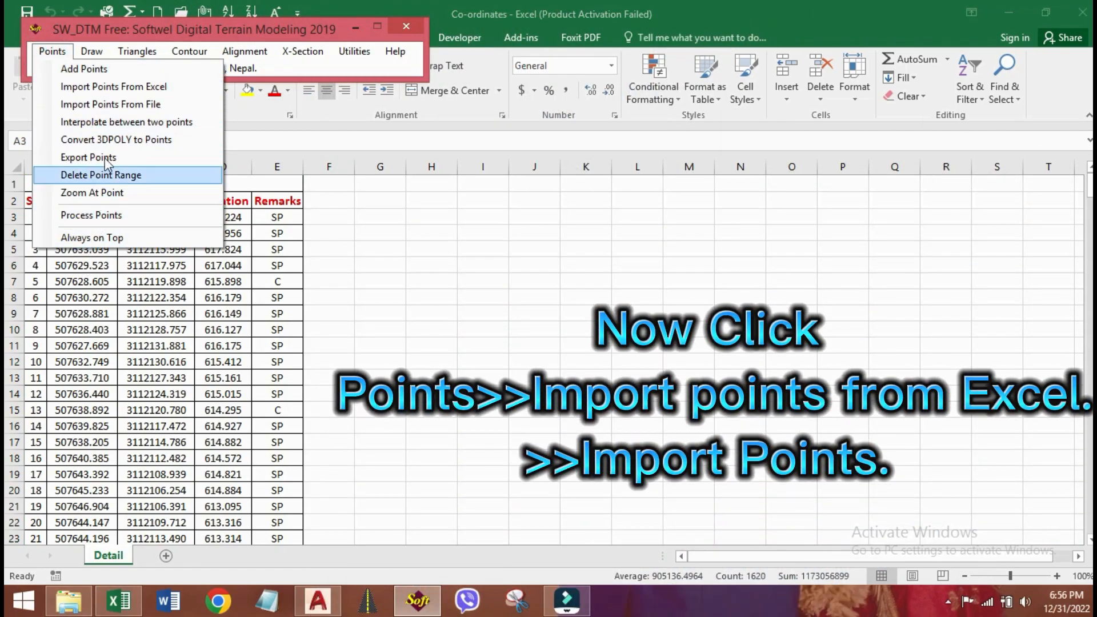
{"action": "left_click", "coordinate": [162, 87]}
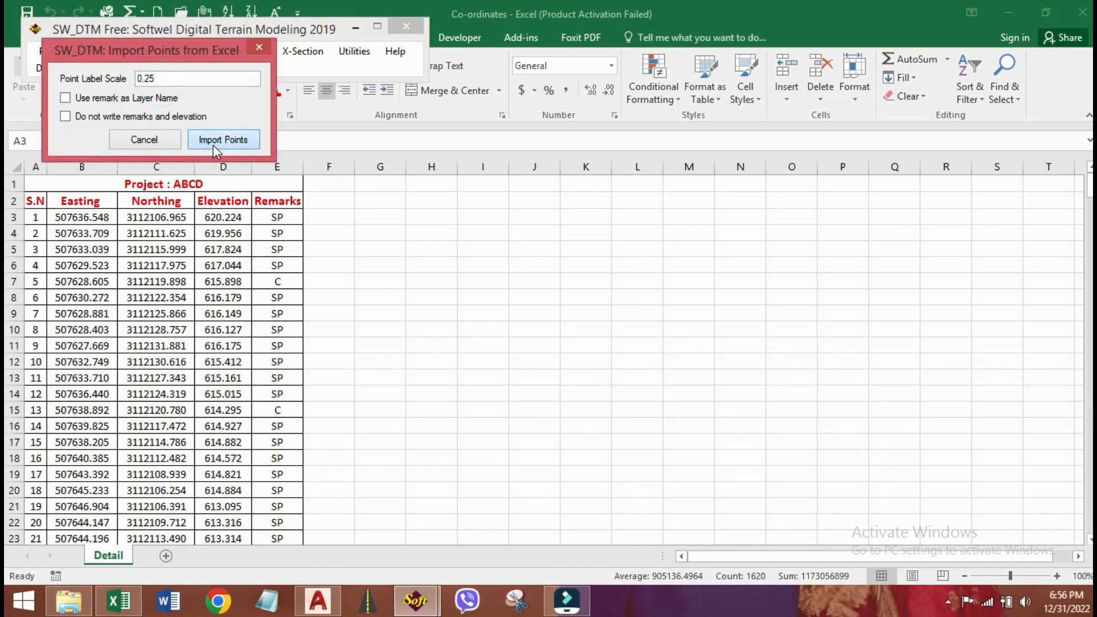
{"action": "left_click", "coordinate": [212, 142]}
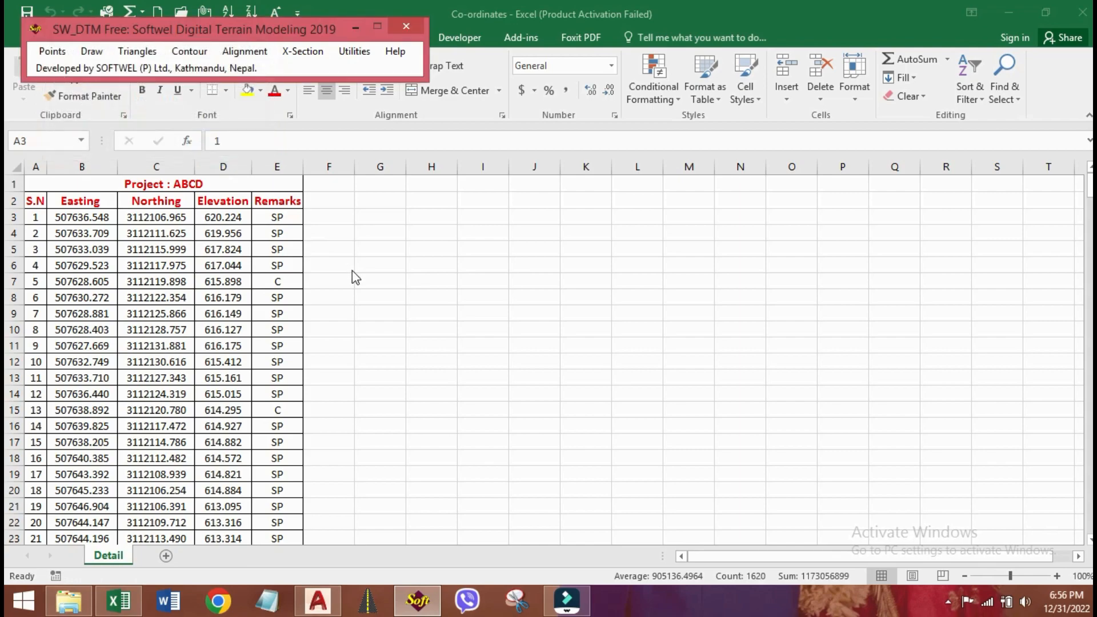
Step: Switch to AutoCAD, zoom to the drawing extents and examine the plotted survey points and their labels
{"action": "left_click", "coordinate": [318, 601]}
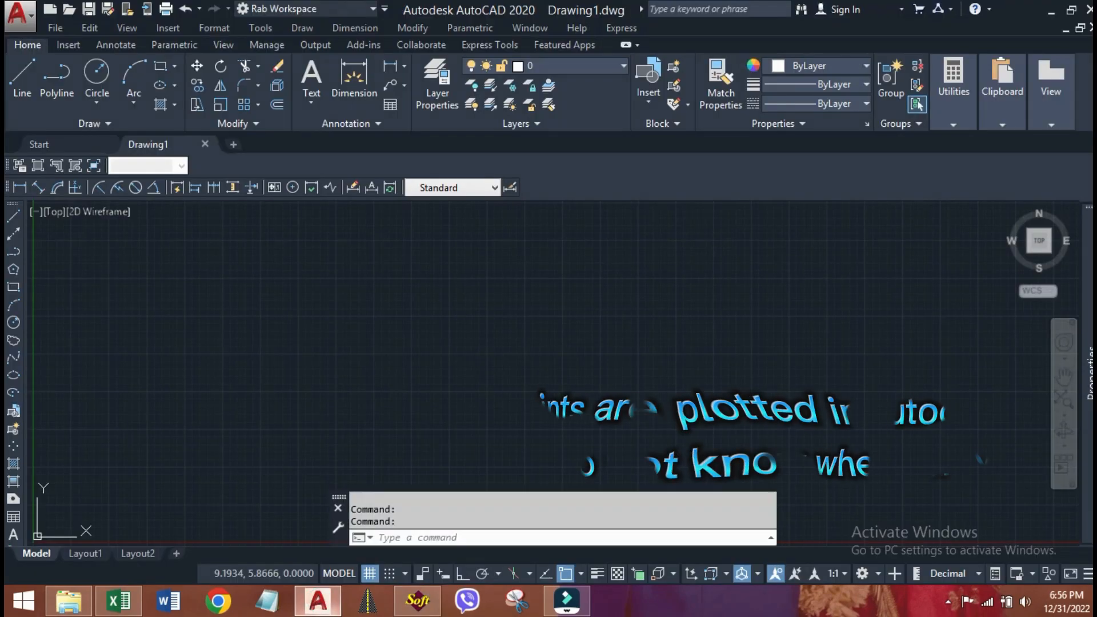
{"action": "scroll", "coordinate": [472, 314], "scroll_direction": "up", "scroll_amount": 2}
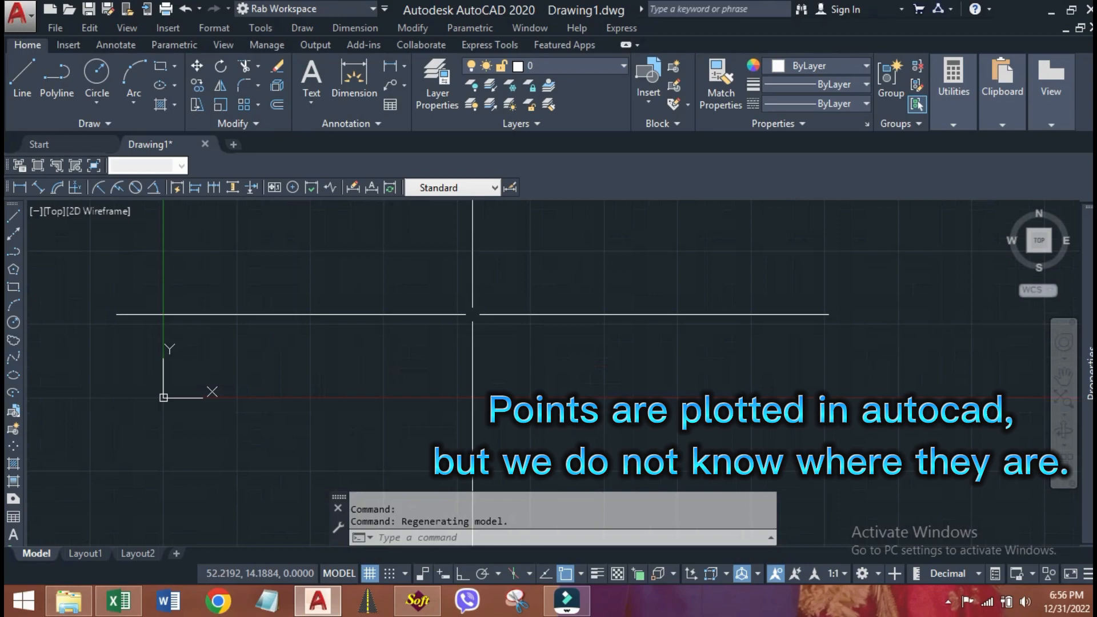
{"action": "type", "text": "z"}
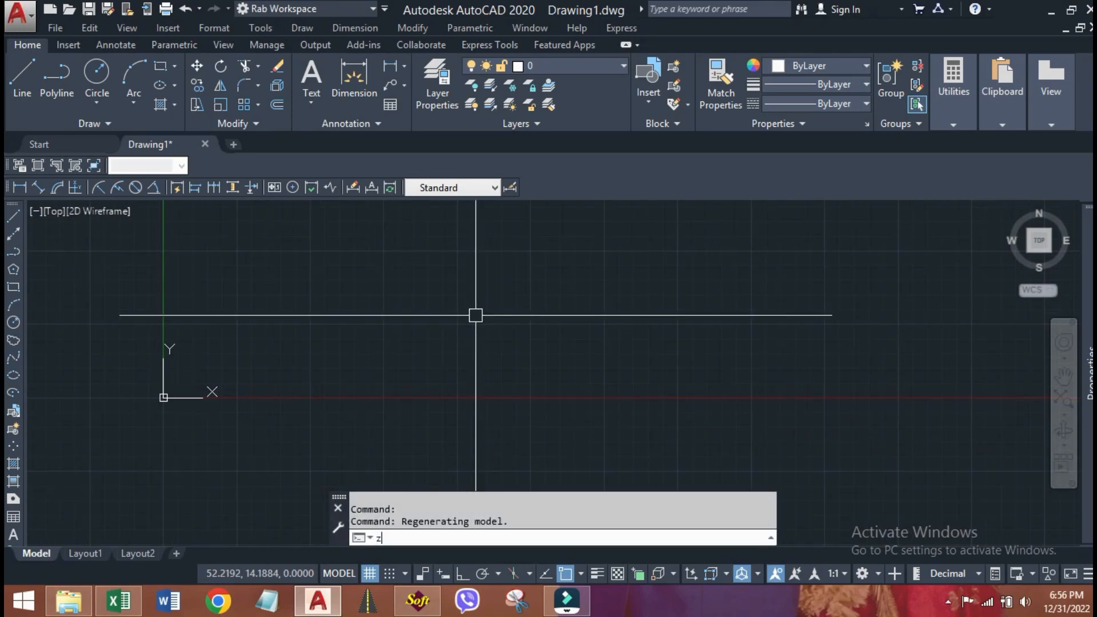
{"action": "key", "text": "Return"}
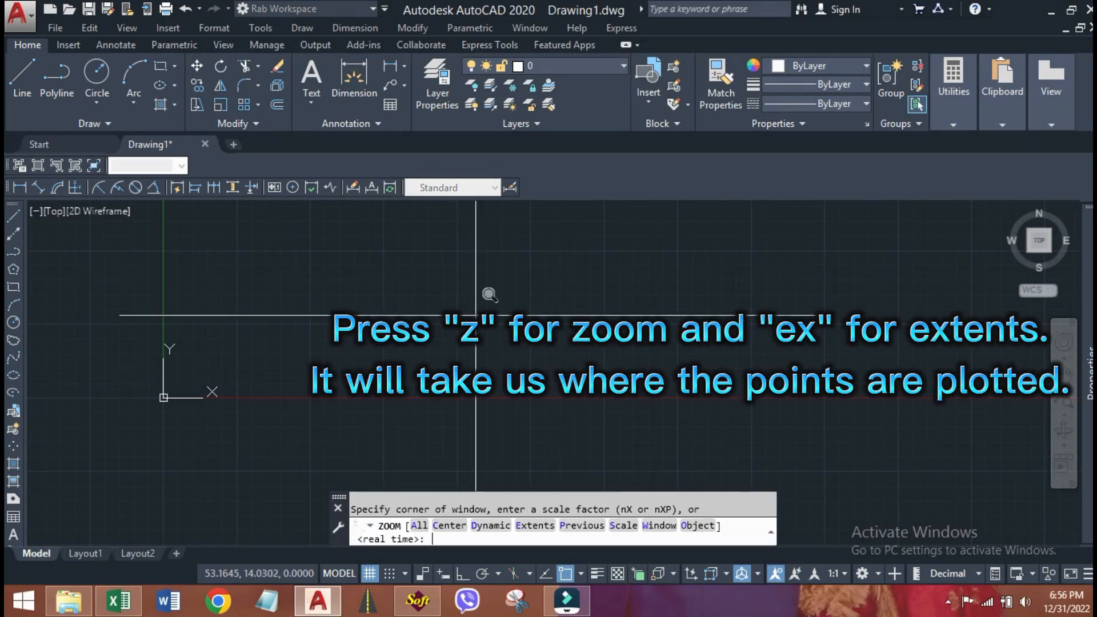
{"action": "key", "text": "Return"}
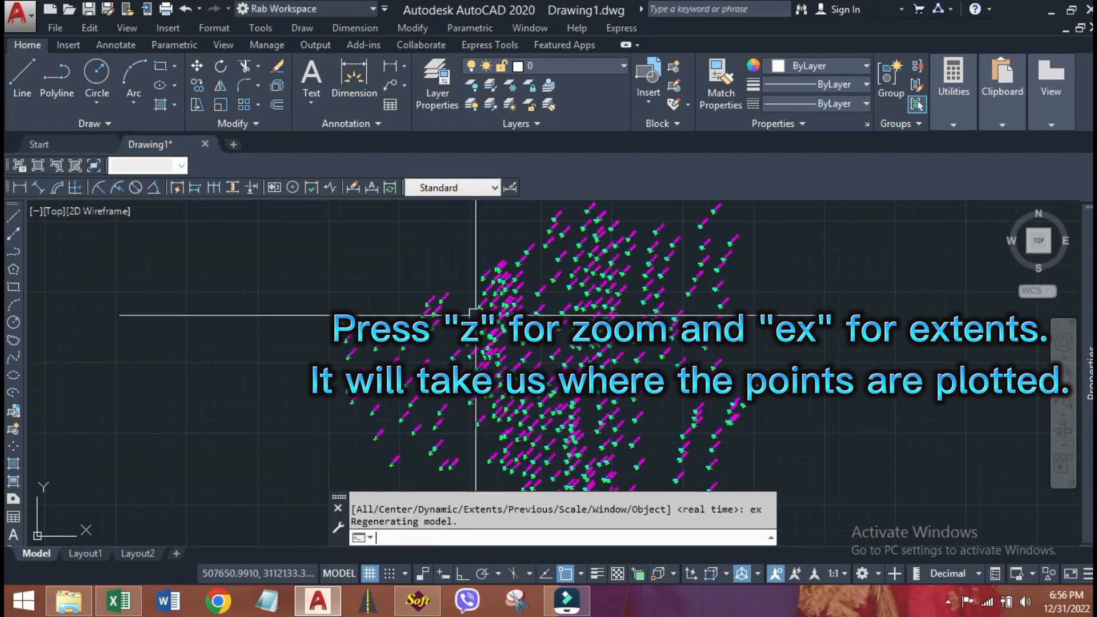
{"action": "scroll", "coordinate": [442, 345], "scroll_direction": "up", "scroll_amount": 6}
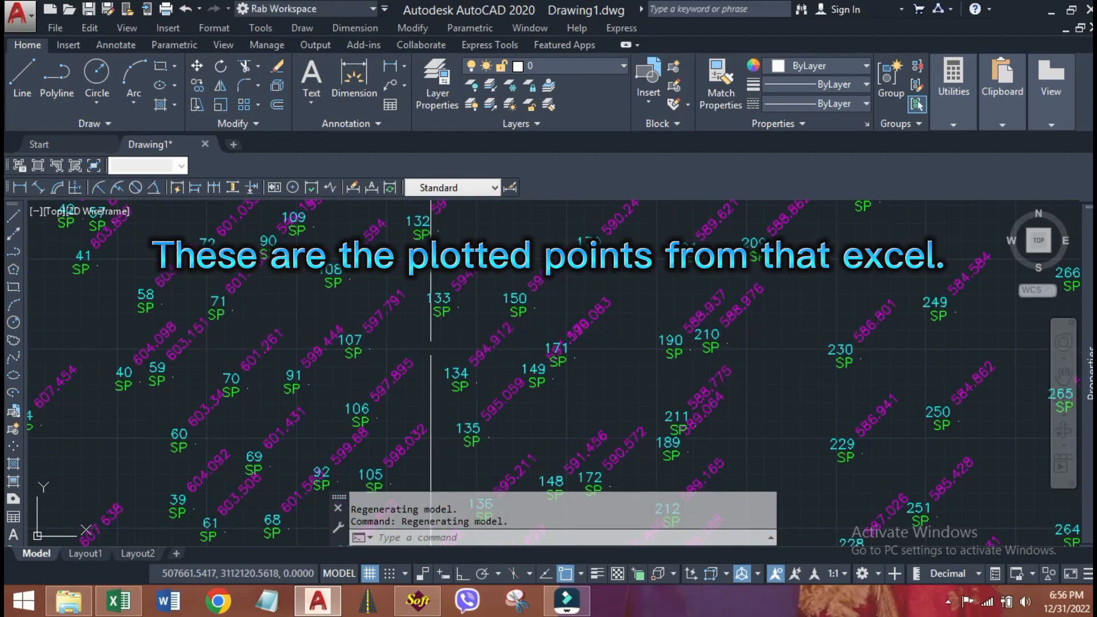
{"action": "scroll", "coordinate": [434, 350], "scroll_direction": "up", "scroll_amount": 2}
{"action": "scroll", "coordinate": [519, 350], "scroll_direction": "down", "scroll_amount": 5}
{"action": "scroll", "coordinate": [455, 392], "scroll_direction": "down", "scroll_amount": 3}
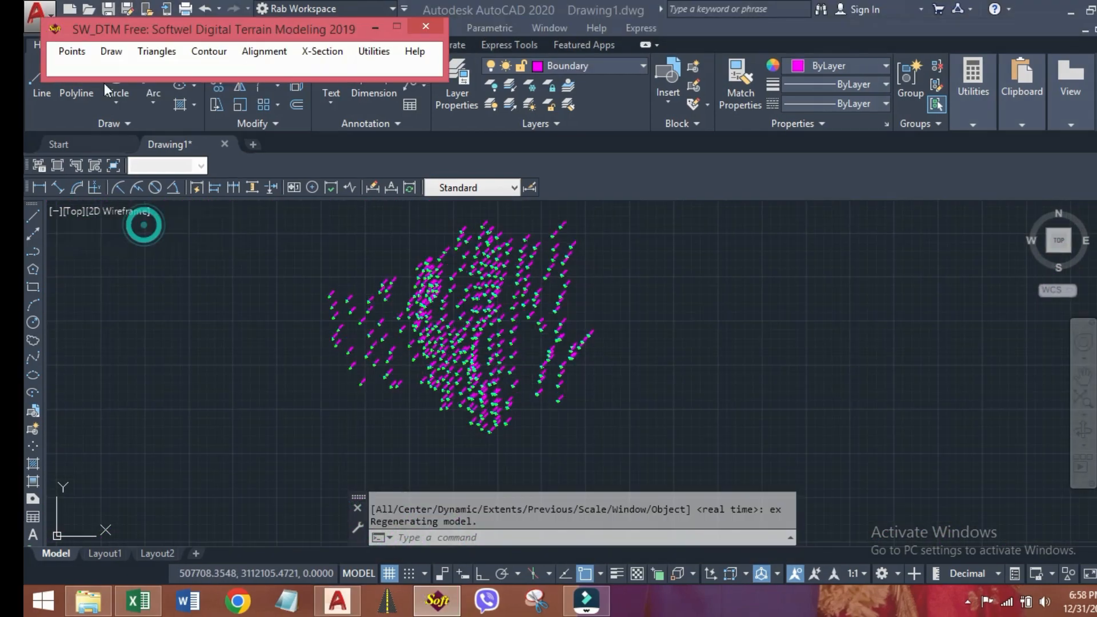
Step: Process all points and features in SW_DTM, using the Features layer as the feature layer
{"action": "left_click", "coordinate": [45, 52]}
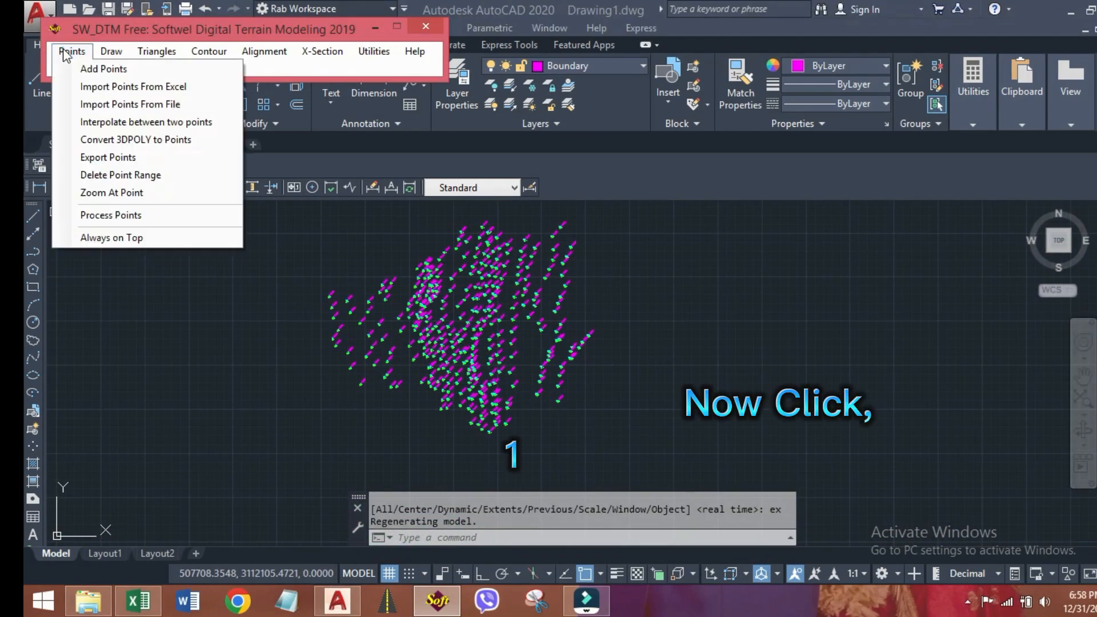
{"action": "left_click", "coordinate": [109, 215]}
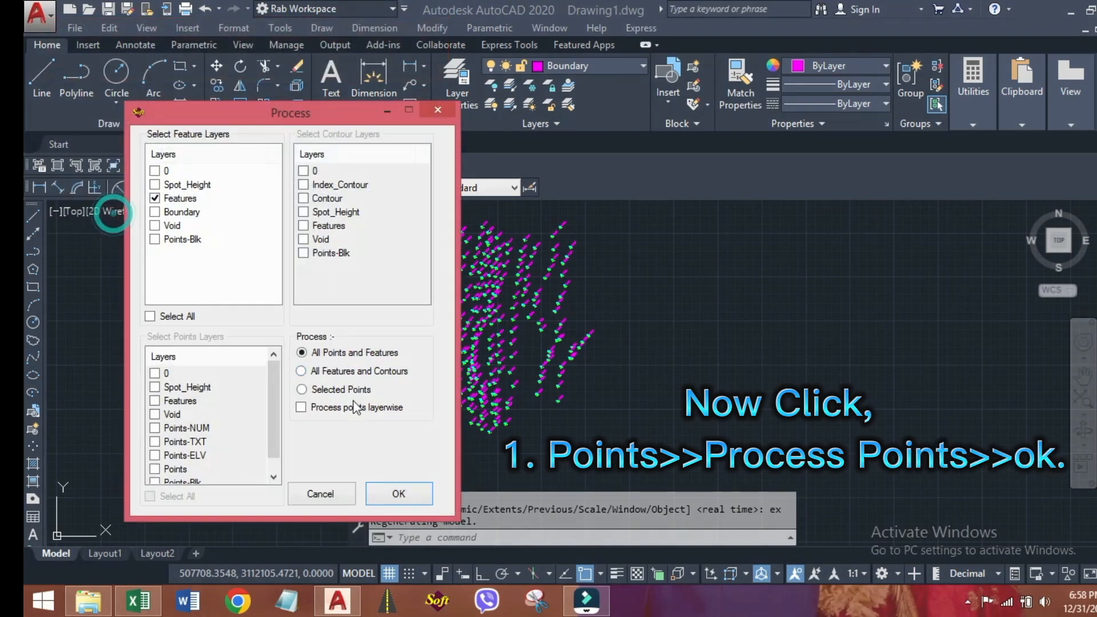
{"action": "left_click", "coordinate": [389, 501]}
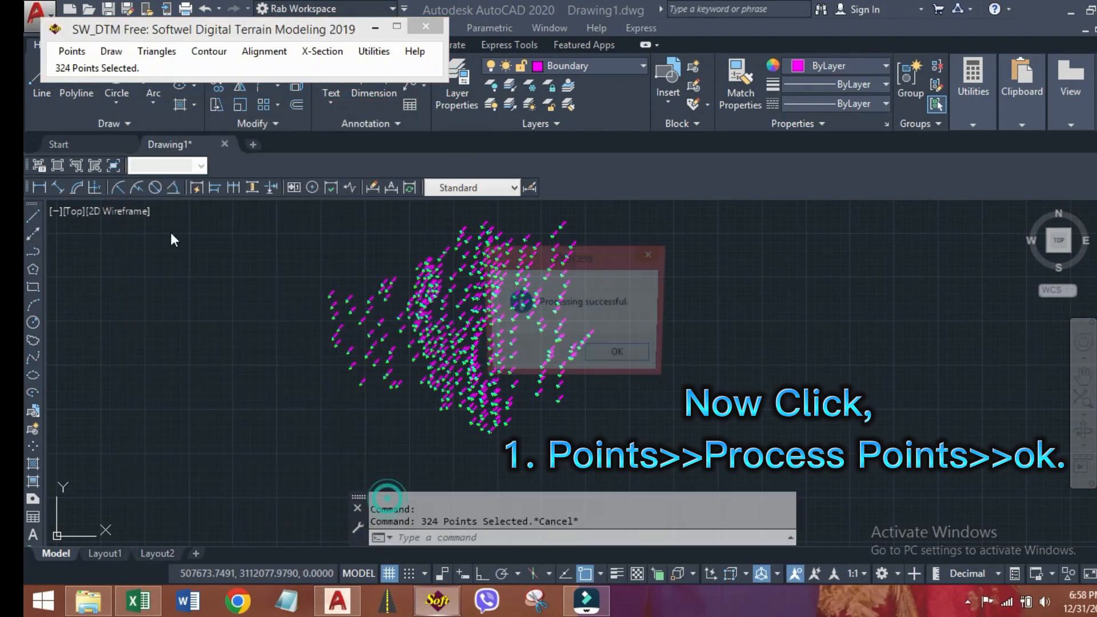
{"action": "left_click", "coordinate": [607, 359]}
Step: Triangulate the processed points in SW_DTM
{"action": "left_click", "coordinate": [150, 51]}
{"action": "left_click", "coordinate": [166, 68]}
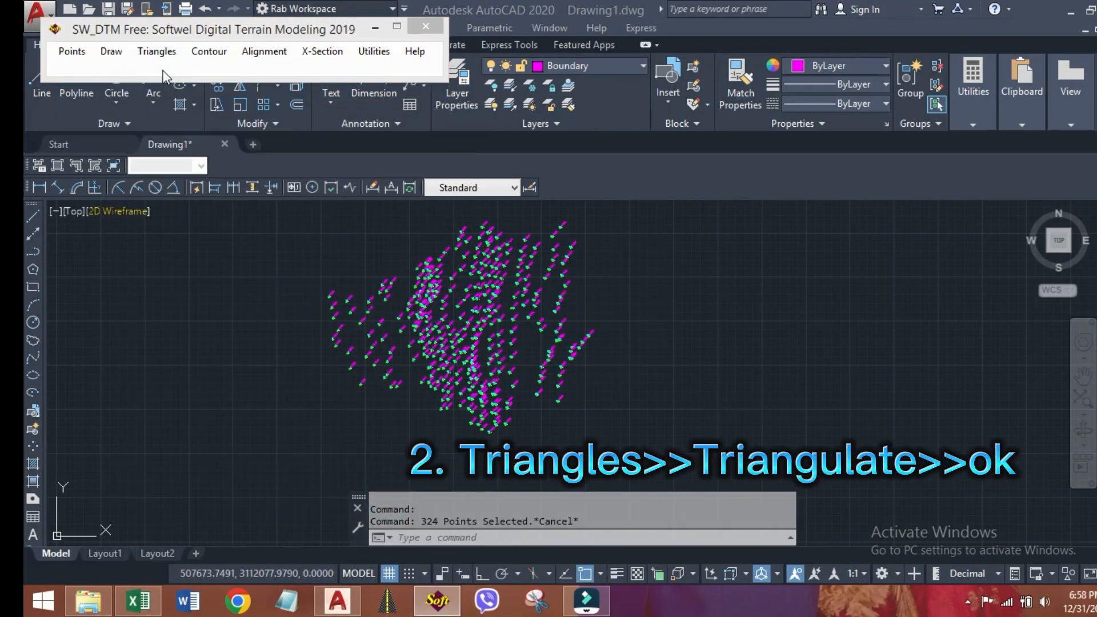
{"action": "left_click", "coordinate": [641, 358]}
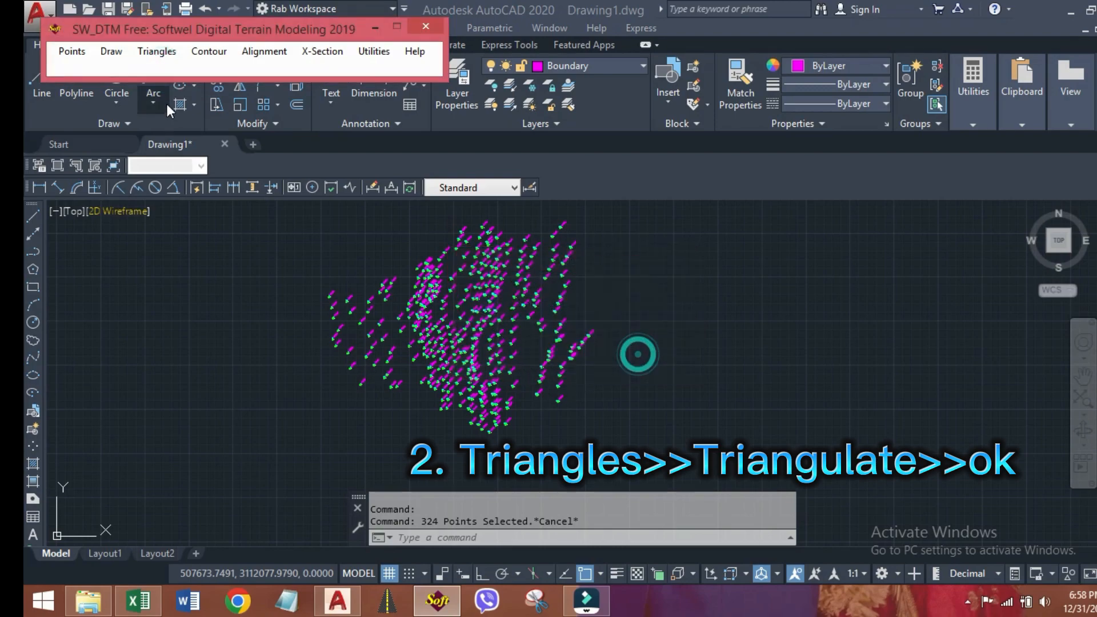
Step: Add a boundary in SW_DTM by drawing a closed 3D polyline around all the survey points, leaving a margin outside them
{"action": "left_click", "coordinate": [113, 52]}
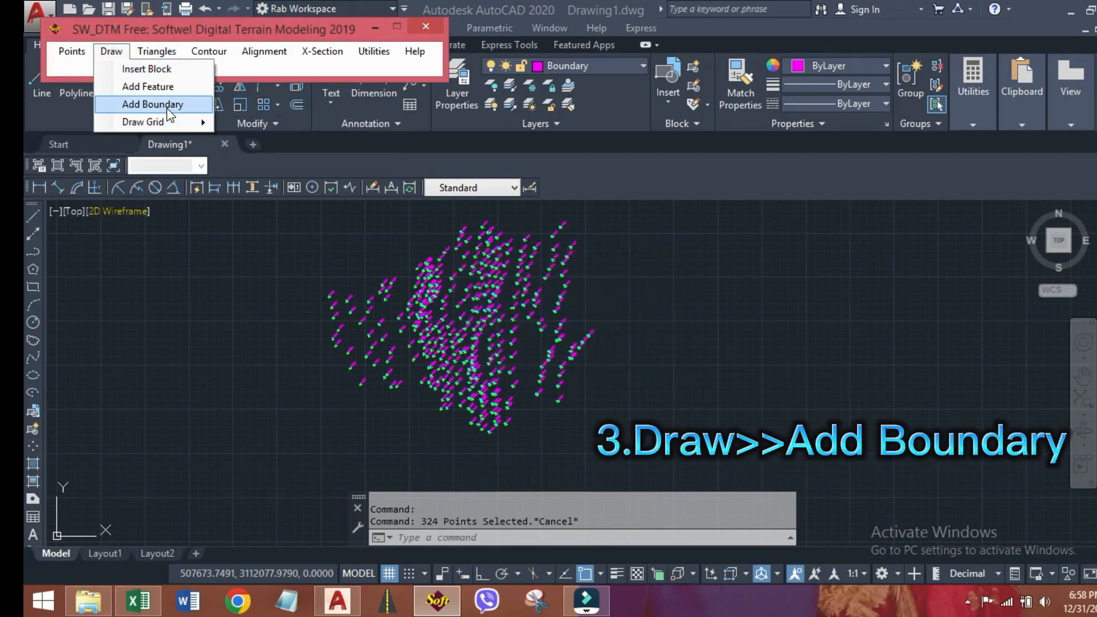
{"action": "left_click", "coordinate": [153, 104]}
{"action": "scroll", "coordinate": [387, 405], "scroll_direction": "up", "scroll_amount": 3}
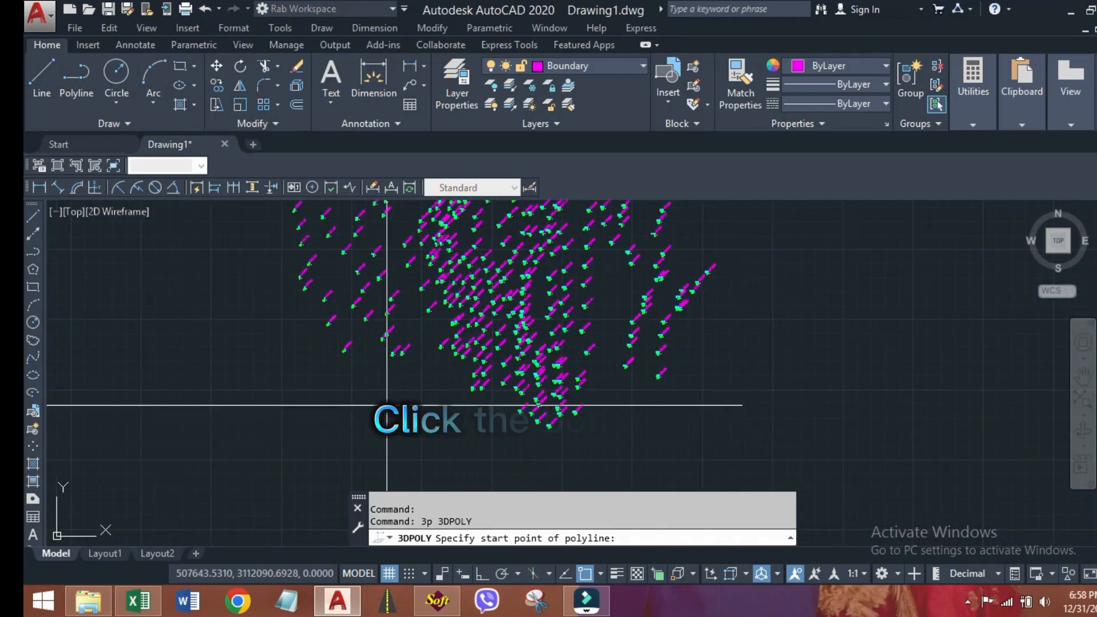
{"action": "left_click", "coordinate": [389, 398]}
{"action": "left_click", "coordinate": [459, 428]}
{"action": "left_click", "coordinate": [524, 451]}
{"action": "left_click", "coordinate": [620, 459]}
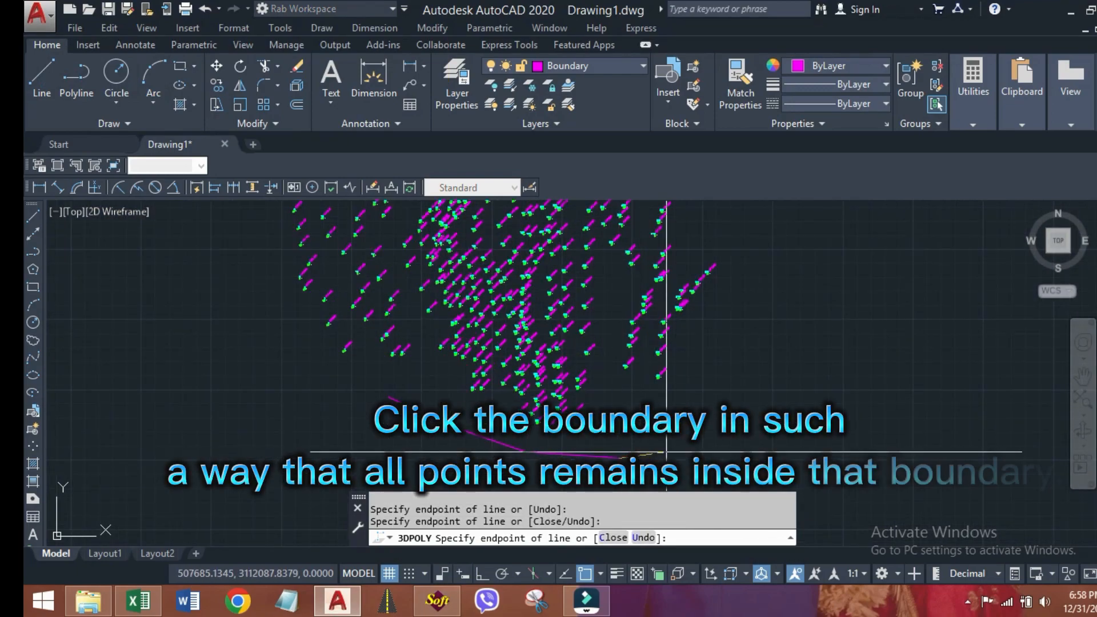
{"action": "left_click", "coordinate": [666, 452]}
{"action": "left_click", "coordinate": [700, 417]}
{"action": "scroll", "coordinate": [743, 340], "scroll_direction": "down", "scroll_amount": 2}
{"action": "scroll", "coordinate": [760, 290], "scroll_direction": "up", "scroll_amount": 2}
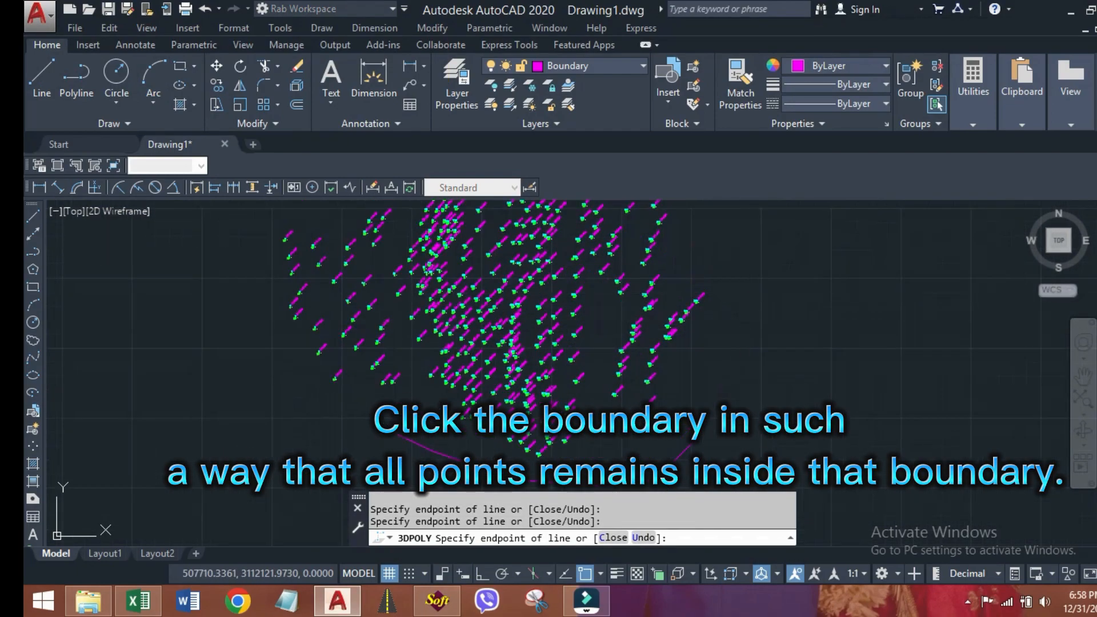
{"action": "scroll", "coordinate": [736, 251], "scroll_direction": "down", "scroll_amount": 2}
{"action": "scroll", "coordinate": [722, 274], "scroll_direction": "up", "scroll_amount": 3}
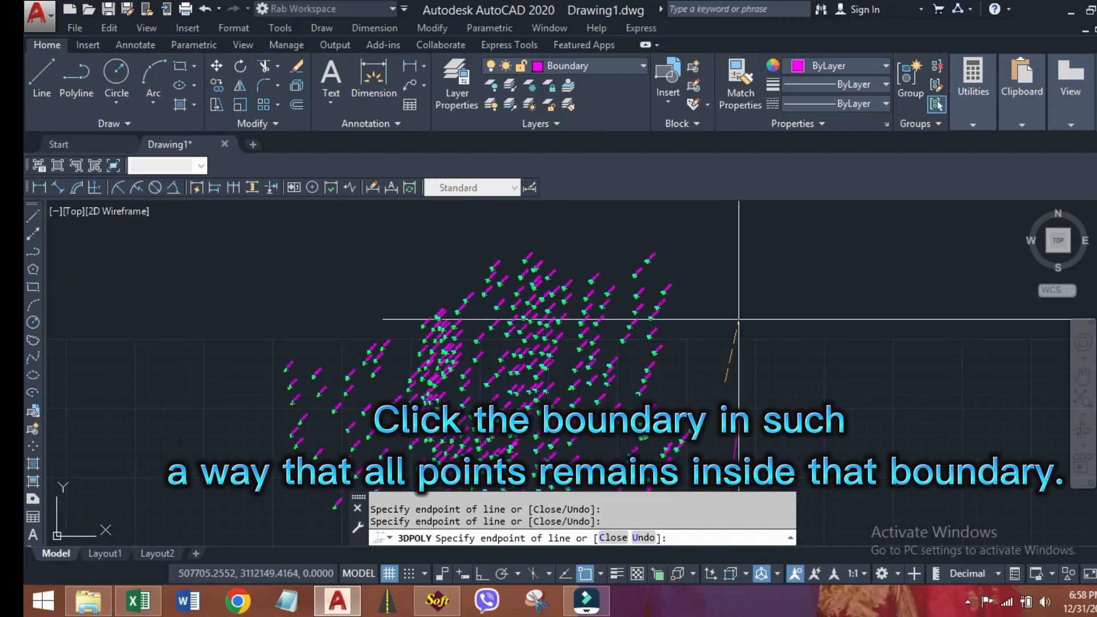
{"action": "left_click", "coordinate": [692, 245]}
{"action": "left_click", "coordinate": [647, 220]}
{"action": "left_click", "coordinate": [574, 219]}
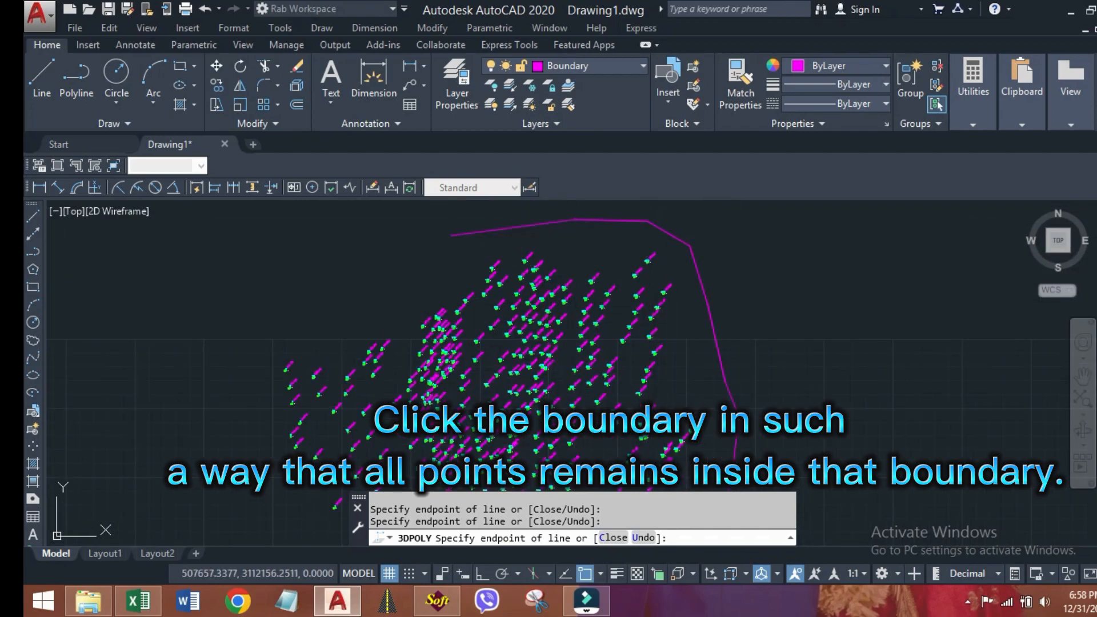
{"action": "left_click", "coordinate": [343, 301]}
{"action": "left_click", "coordinate": [284, 343]}
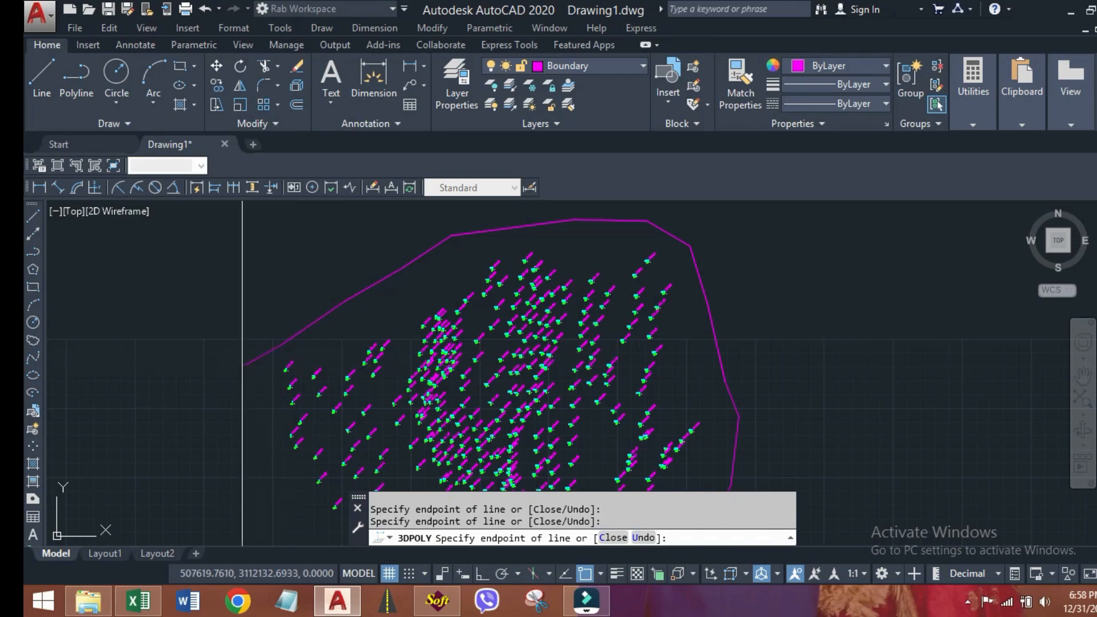
{"action": "scroll", "coordinate": [248, 336], "scroll_direction": "down", "scroll_amount": 2}
{"action": "scroll", "coordinate": [263, 368], "scroll_direction": "up", "scroll_amount": 4}
{"action": "left_click", "coordinate": [276, 429]}
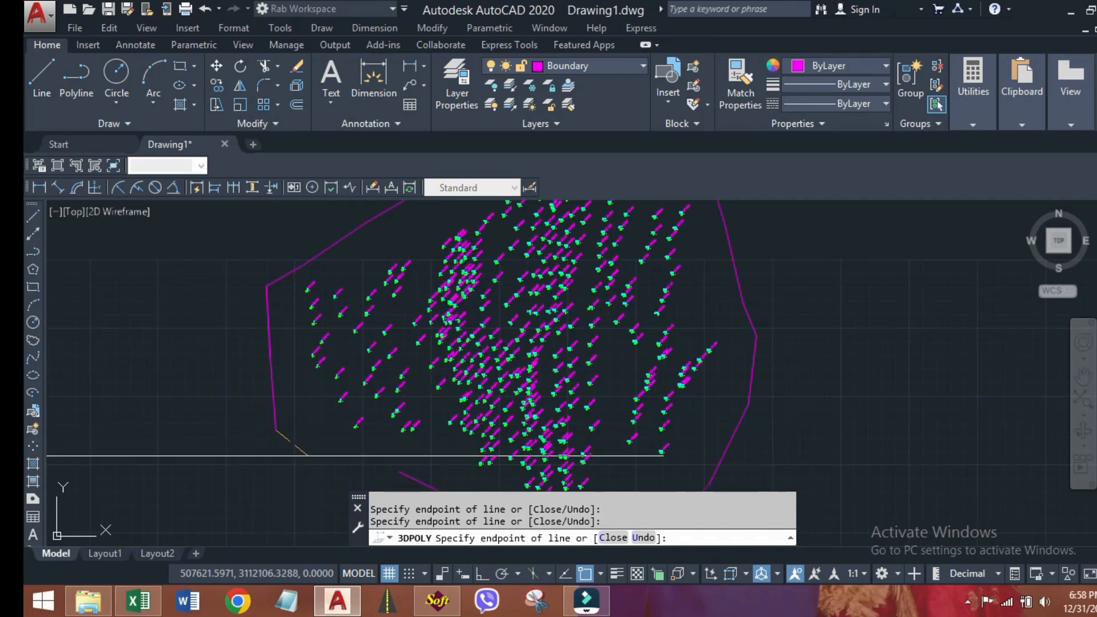
{"action": "left_click", "coordinate": [307, 455]}
{"action": "type", "text": "c"}
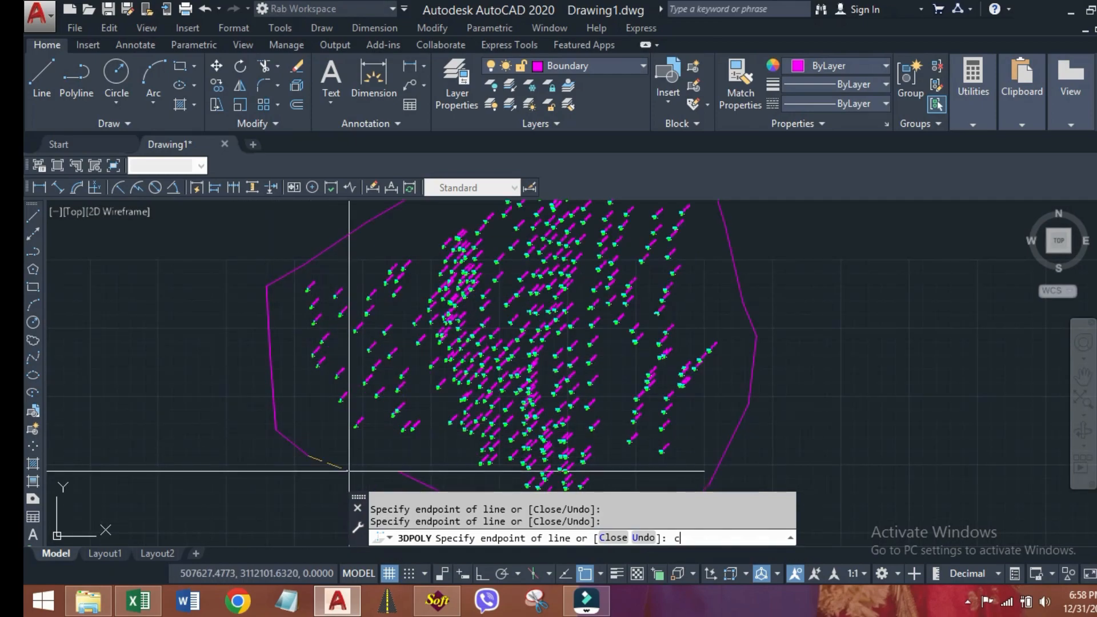
{"action": "key", "text": "Return"}
{"action": "scroll", "coordinate": [318, 379], "scroll_direction": "down", "scroll_amount": 3}
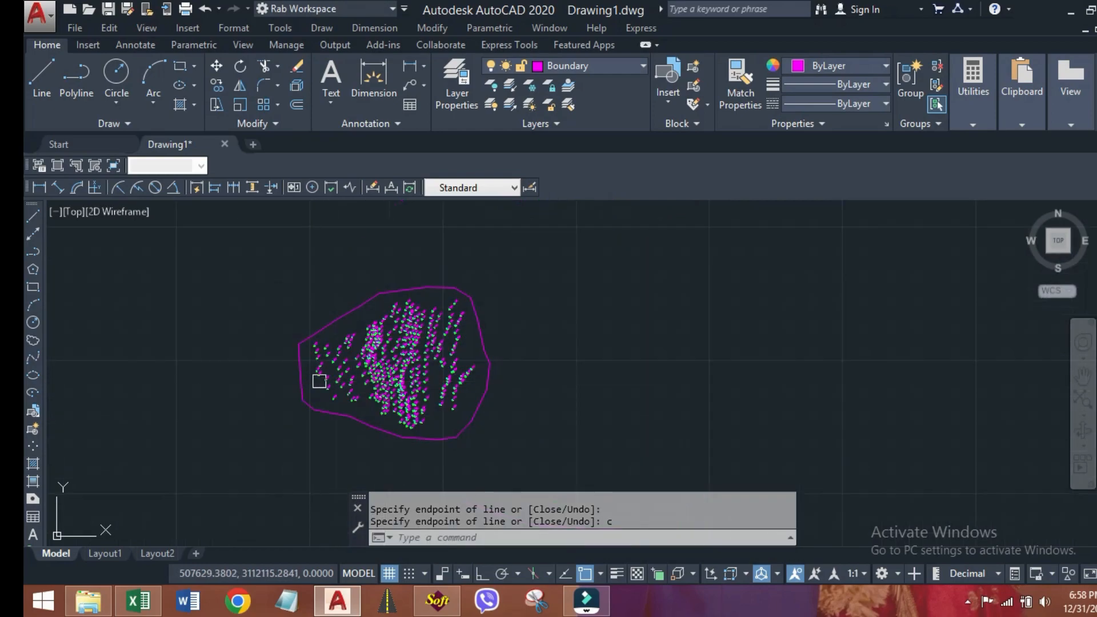
{"action": "scroll", "coordinate": [392, 338], "scroll_direction": "up", "scroll_amount": 1}
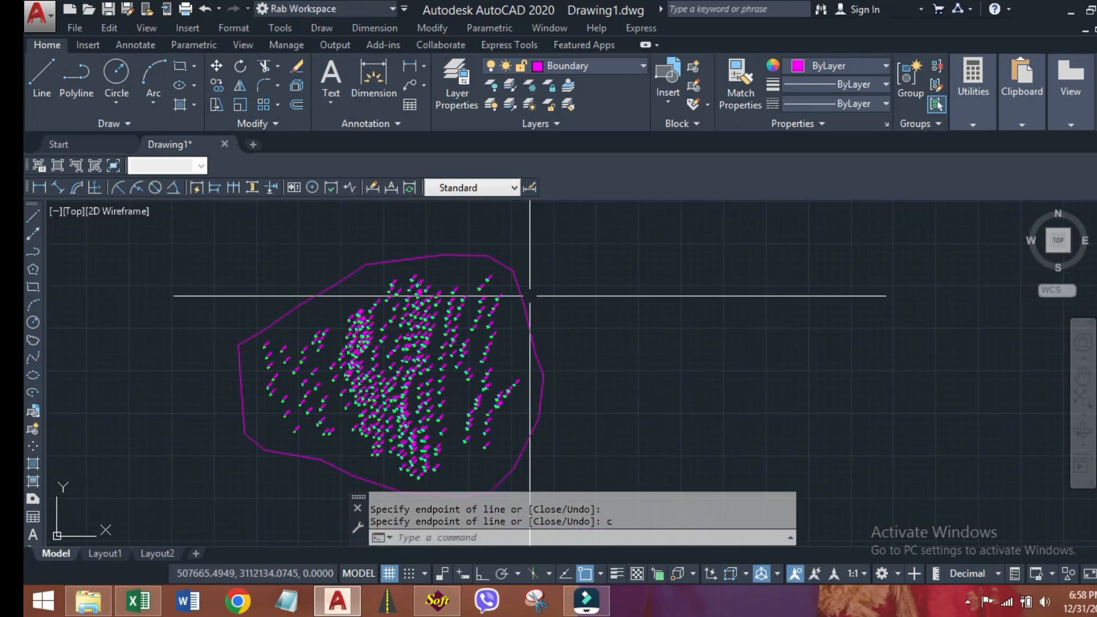
Step: Draw round contours in SW_DTM with contour interval 1.00, major contour 5.00, minimum distance 0.10 and rounding factor 10
{"action": "left_click", "coordinate": [438, 602]}
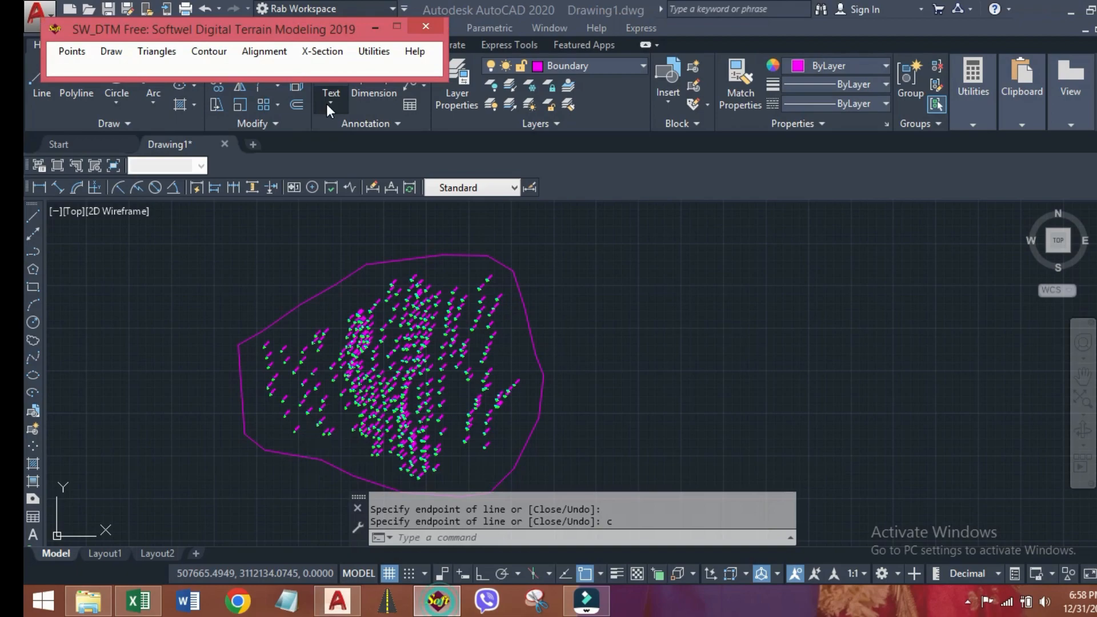
{"action": "left_click", "coordinate": [210, 53]}
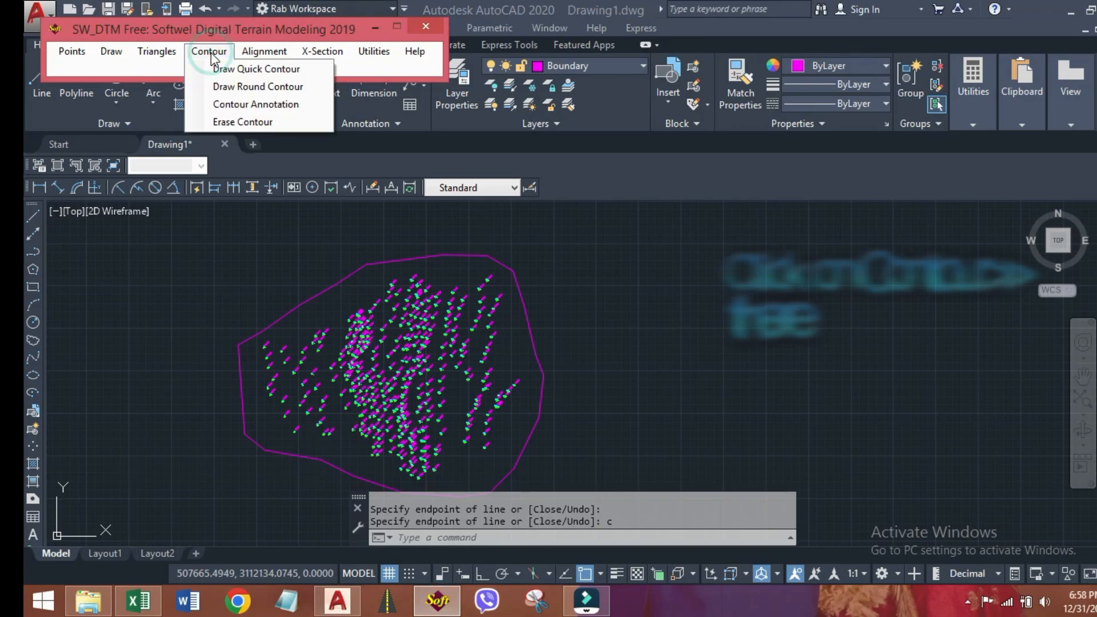
{"action": "left_click", "coordinate": [272, 89]}
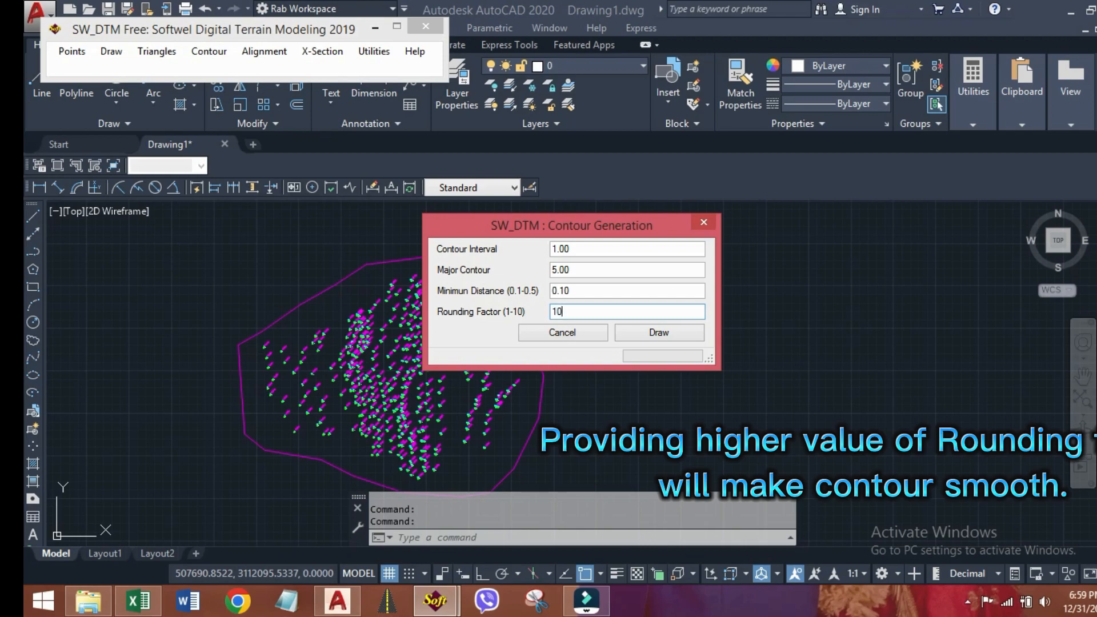
{"action": "left_click", "coordinate": [659, 334]}
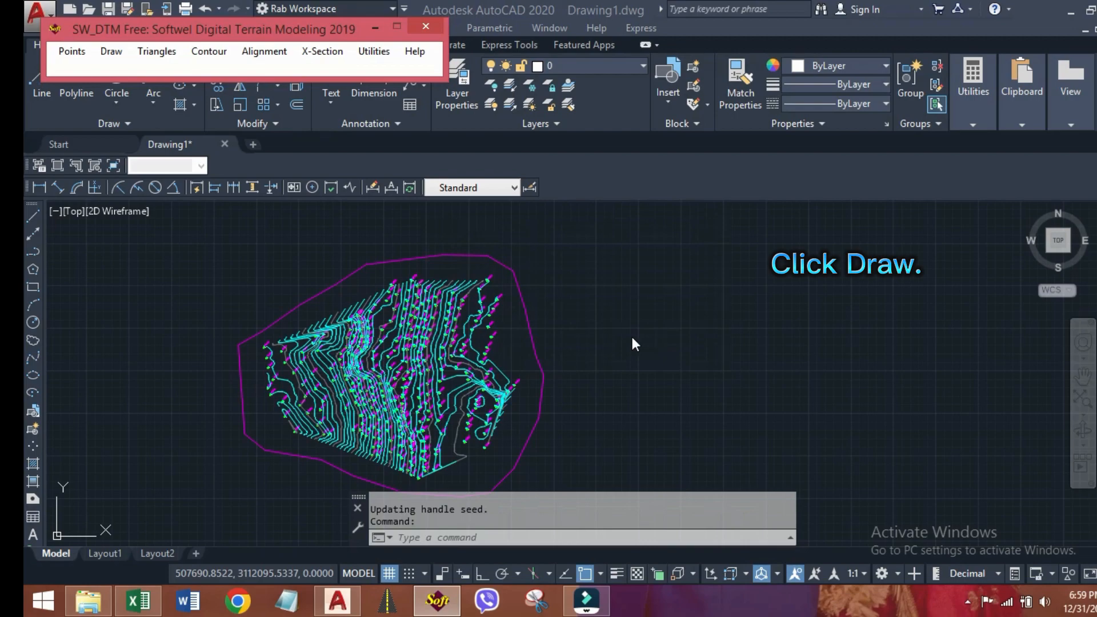
Step: Switch to AutoCAD and examine the generated contours among the point labels, checking one minor contour up close
{"action": "left_click", "coordinate": [347, 325]}
{"action": "scroll", "coordinate": [362, 311], "scroll_direction": "up", "scroll_amount": 5}
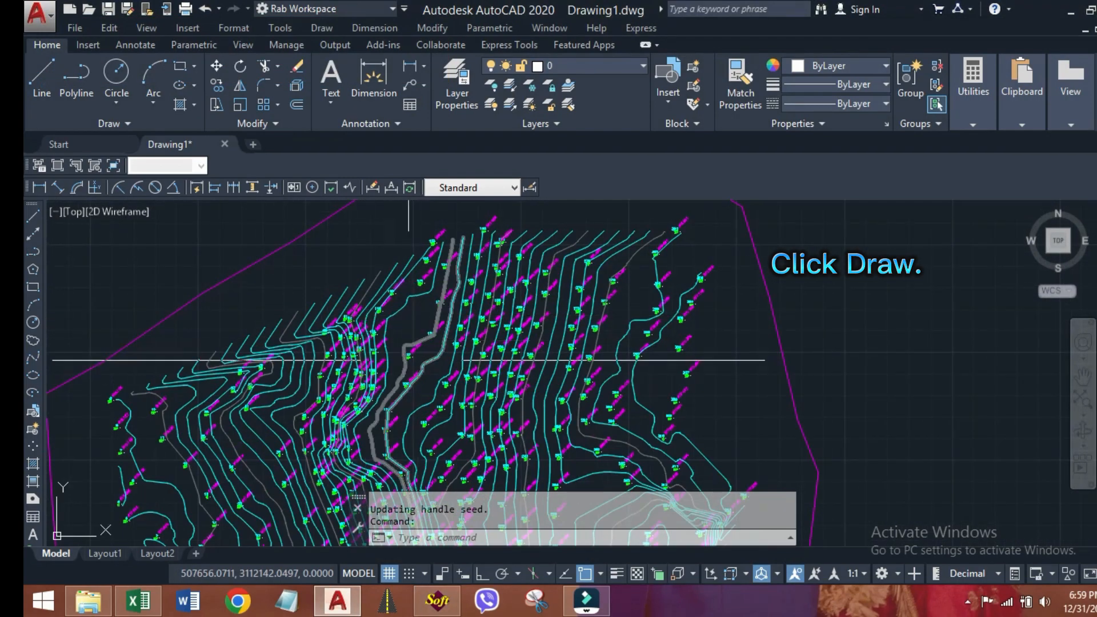
{"action": "middle_click_drag", "start_coordinate": [408, 364], "coordinate": [588, 331]}
{"action": "scroll", "coordinate": [708, 366], "scroll_direction": "up", "scroll_amount": 5}
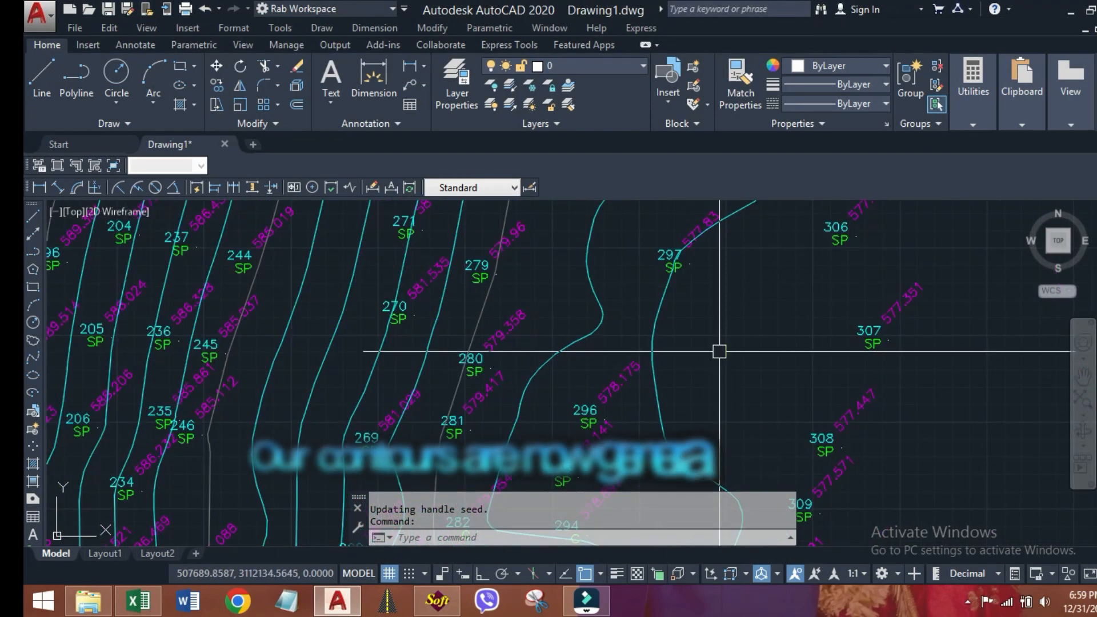
{"action": "left_click", "coordinate": [573, 343]}
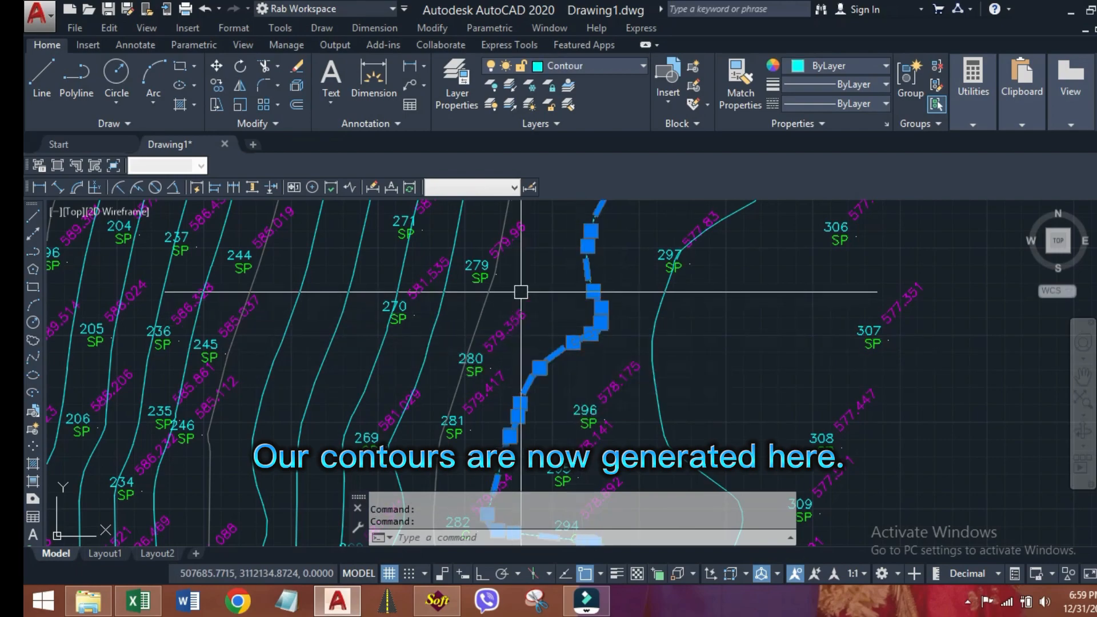
{"action": "key", "text": "Escape"}
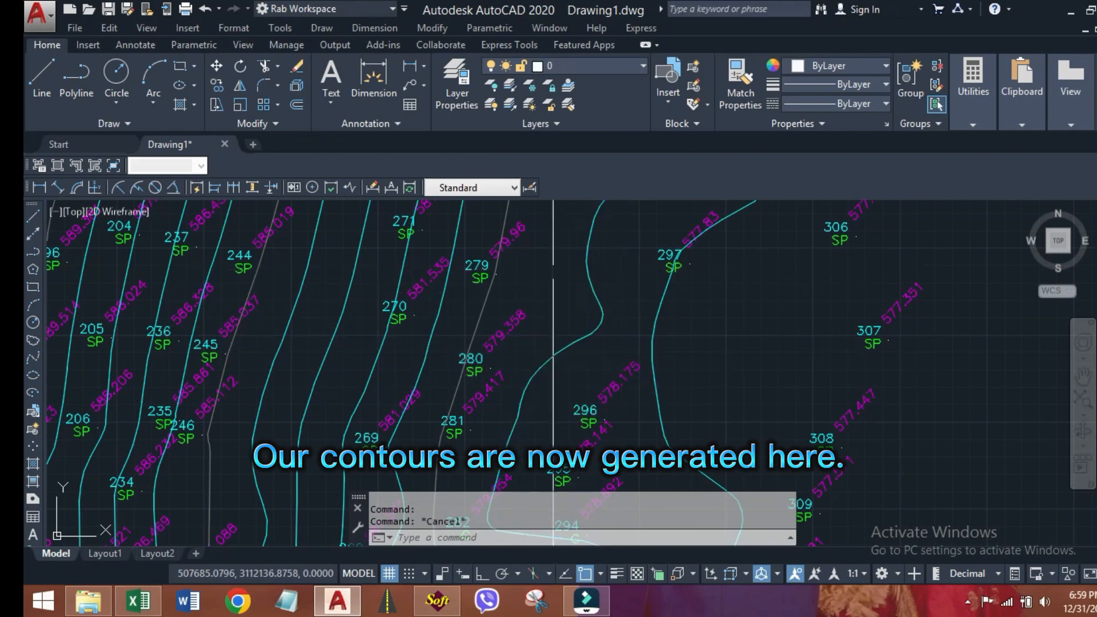
Step: Highlight four grey major contours to compare their spacing with the cyan minor contours, clear the selection and review the whole contour map
{"action": "left_click", "coordinate": [482, 314]}
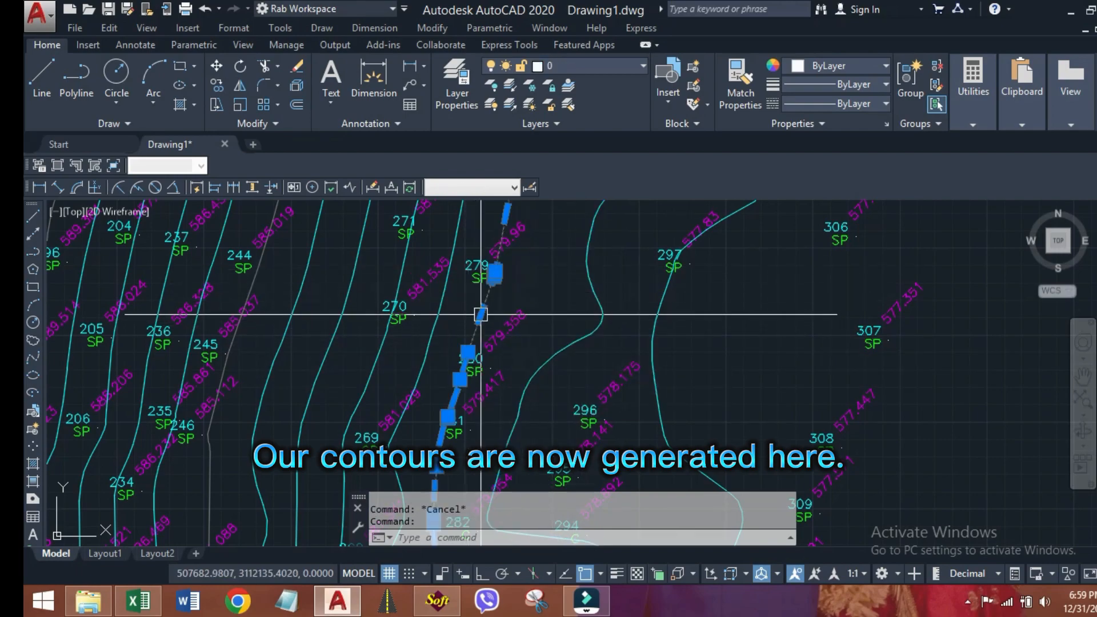
{"action": "left_click", "coordinate": [245, 274]}
{"action": "scroll", "coordinate": [636, 329], "scroll_direction": "down", "scroll_amount": 2}
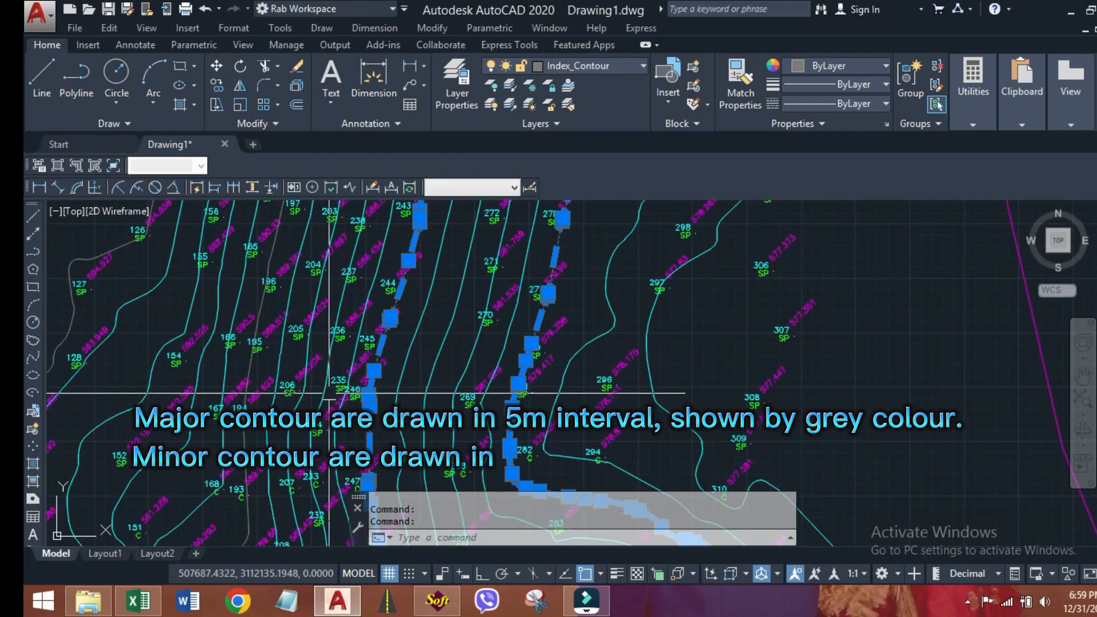
{"action": "middle_click_drag", "start_coordinate": [337, 392], "coordinate": [546, 370]}
{"action": "left_click", "coordinate": [453, 360]}
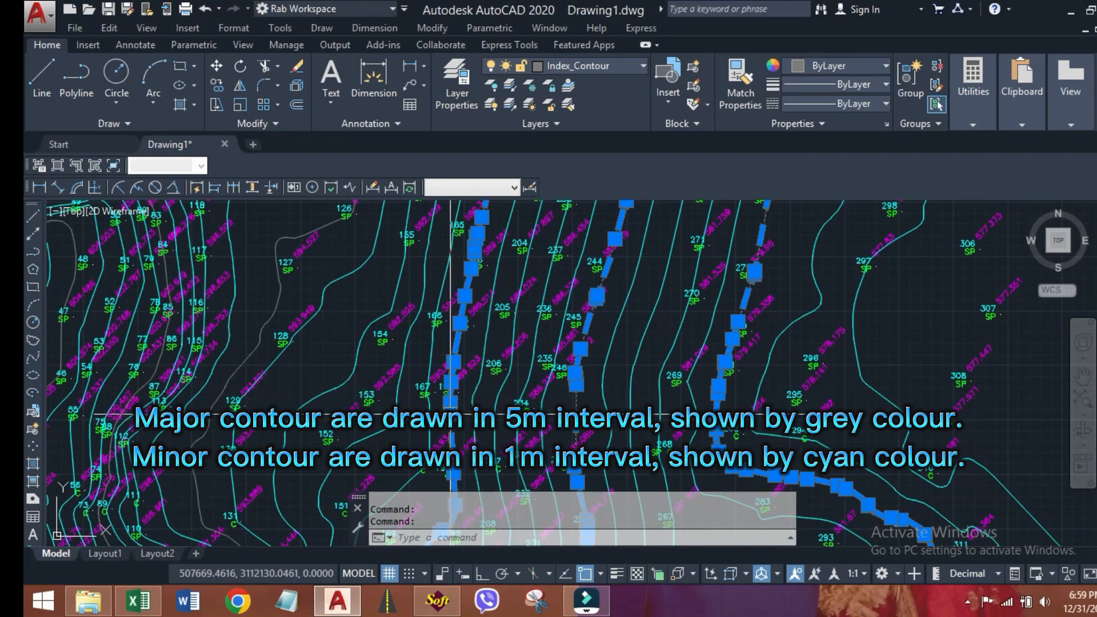
{"action": "left_click", "coordinate": [255, 345]}
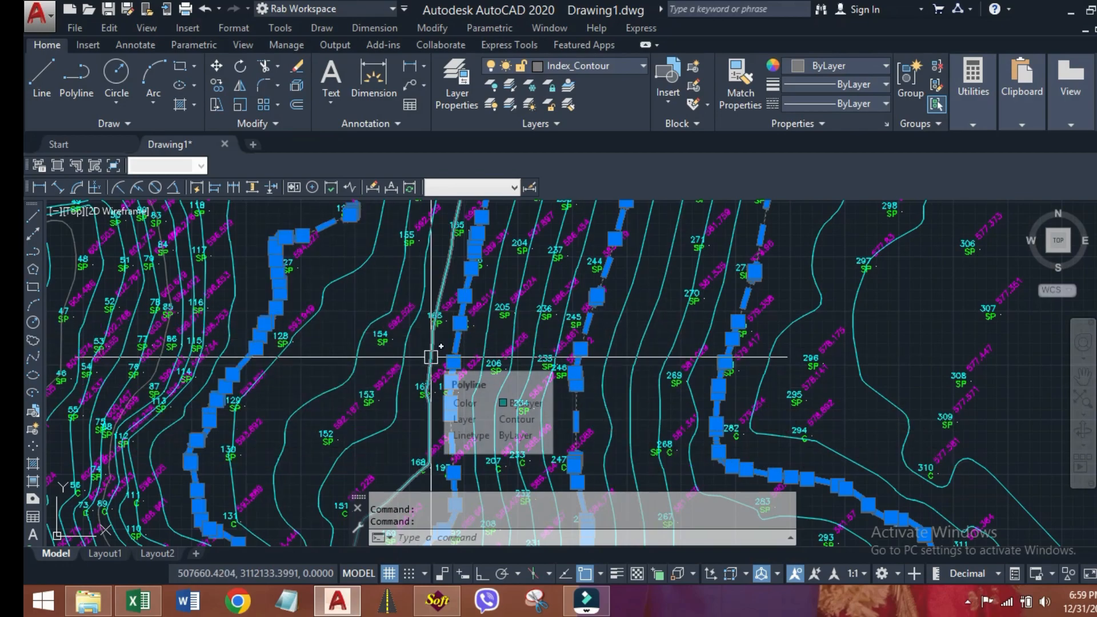
{"action": "key", "text": "Escape"}
{"action": "scroll", "coordinate": [409, 343], "scroll_direction": "down", "scroll_amount": 8}
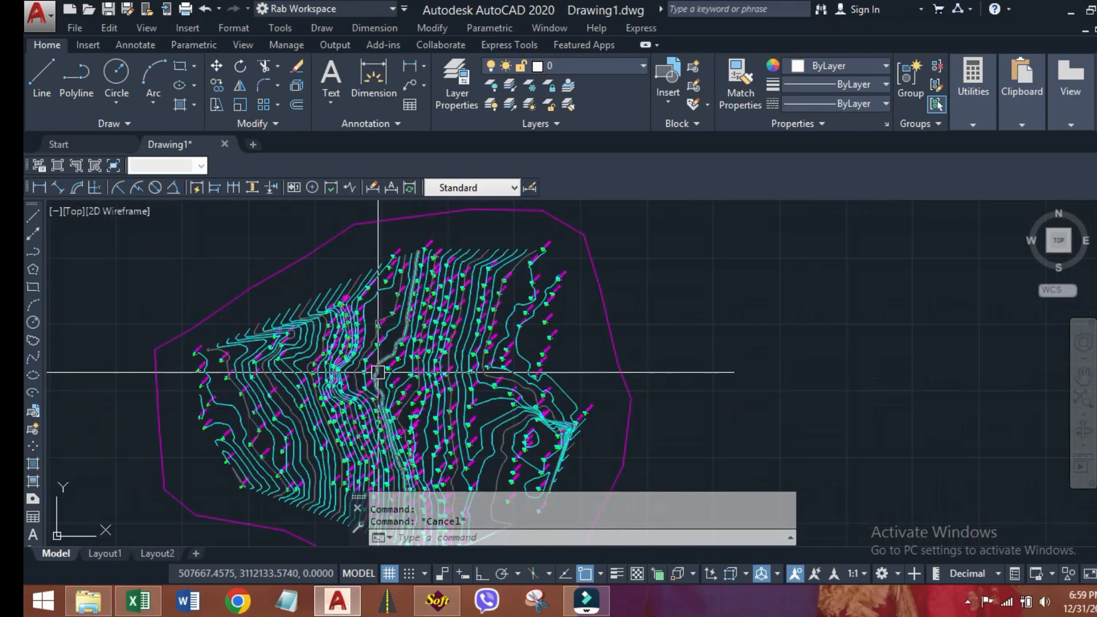
{"action": "scroll", "coordinate": [382, 330], "scroll_direction": "up", "scroll_amount": 3}
{"action": "middle_click_drag", "start_coordinate": [382, 329], "coordinate": [439, 384]}
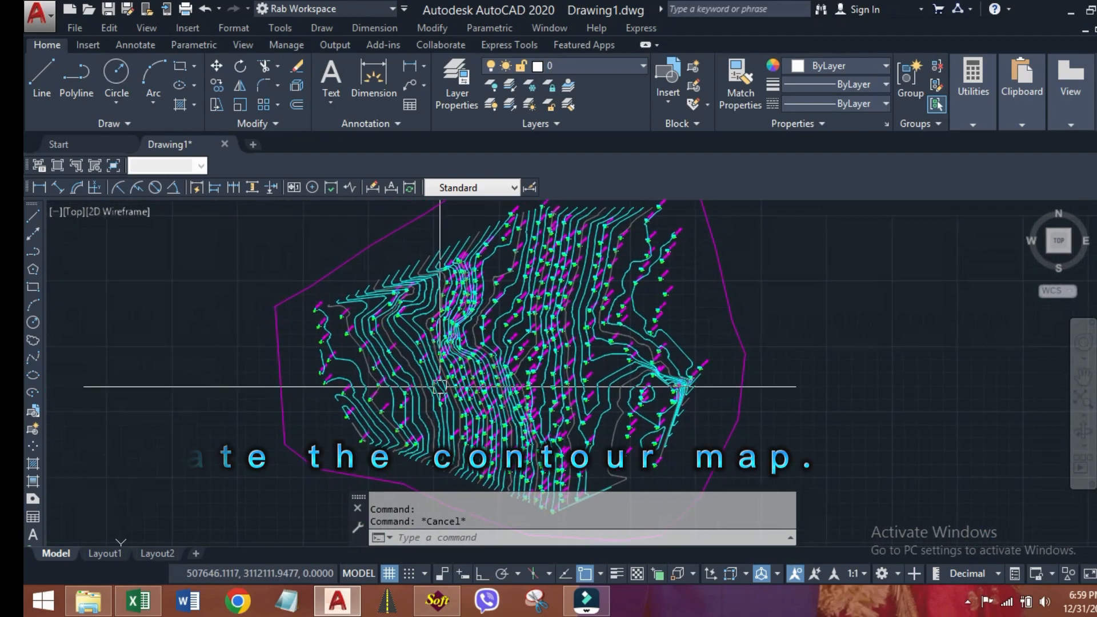